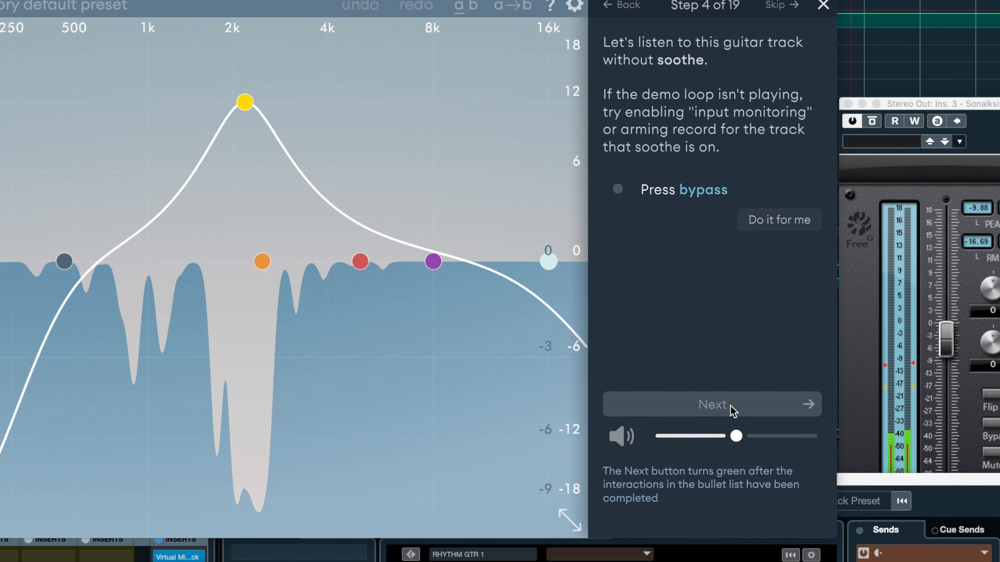
Step: Close the tutorial and move band 2 to about 3.2 kHz, comparing the guitar with and without soothe2
click(821, 6)
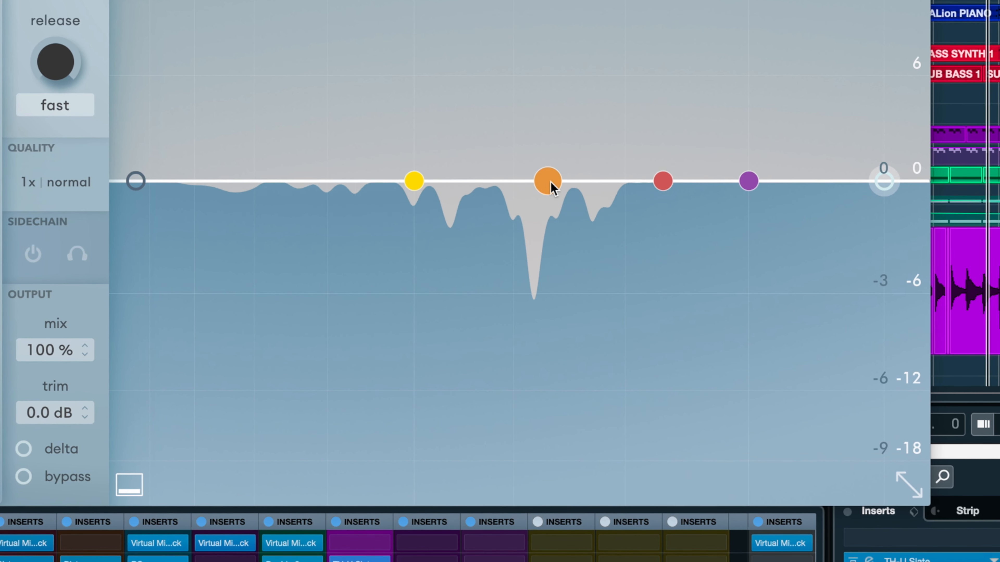
click(549, 181)
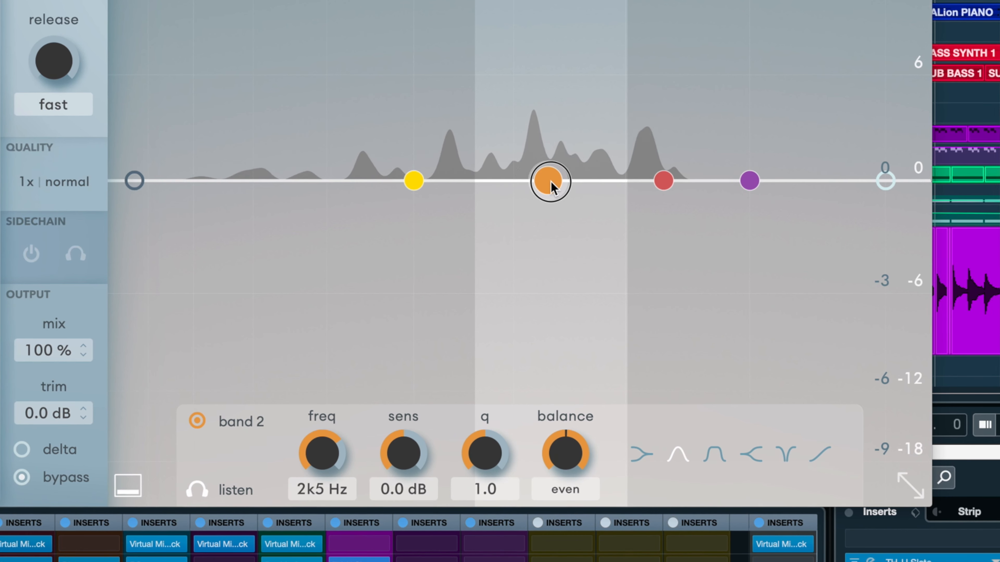
drag(550, 181, 594, 184)
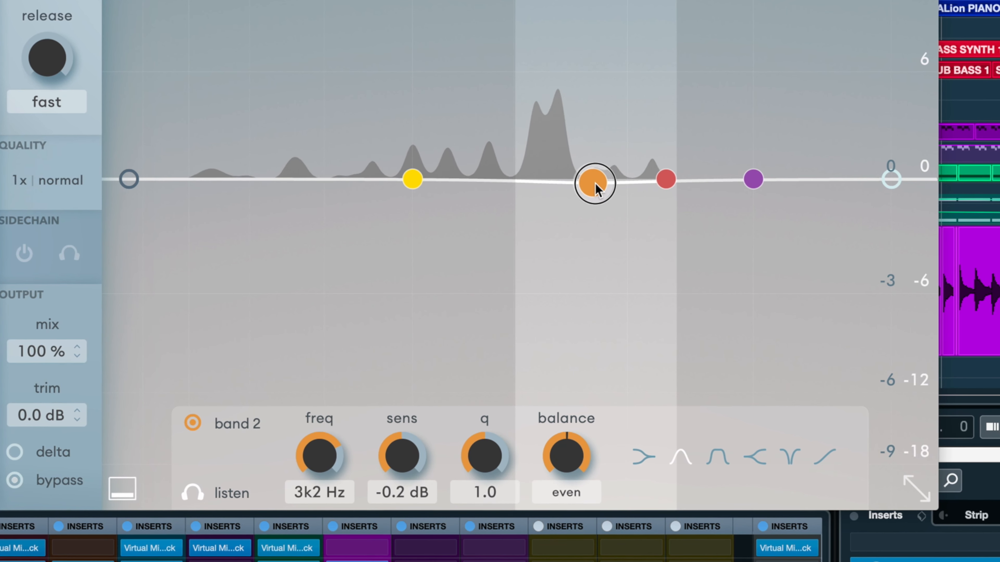
key(b)
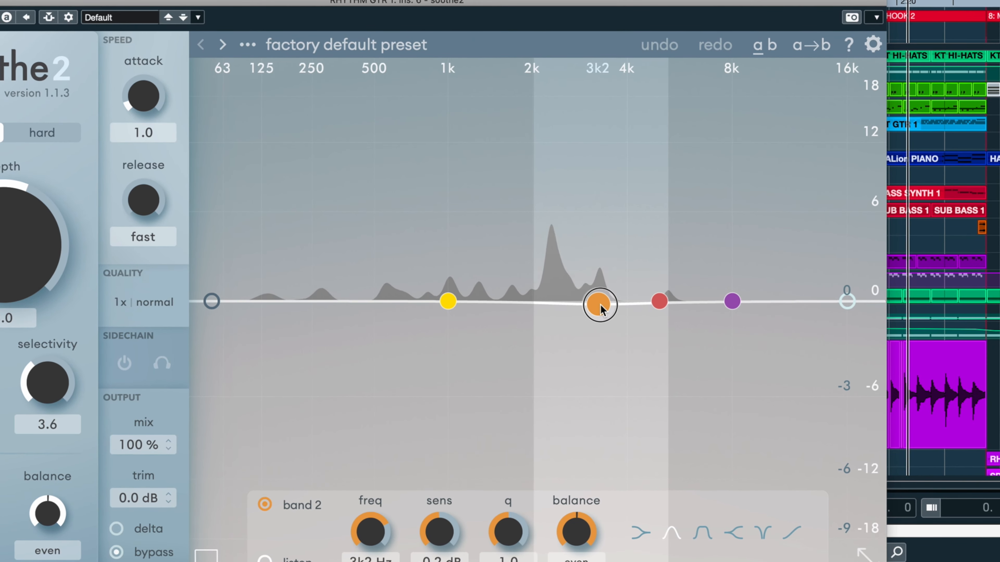
key(b)
Step: Try band 2's sensitivity at 4.0 dB and -6.5 dB, and set it to about 8.5 dB around 3.2 kHz
mouse_move(600, 305)
mouse_down()
mouse_move(601, 260)
mouse_move(600, 288)
mouse_up()
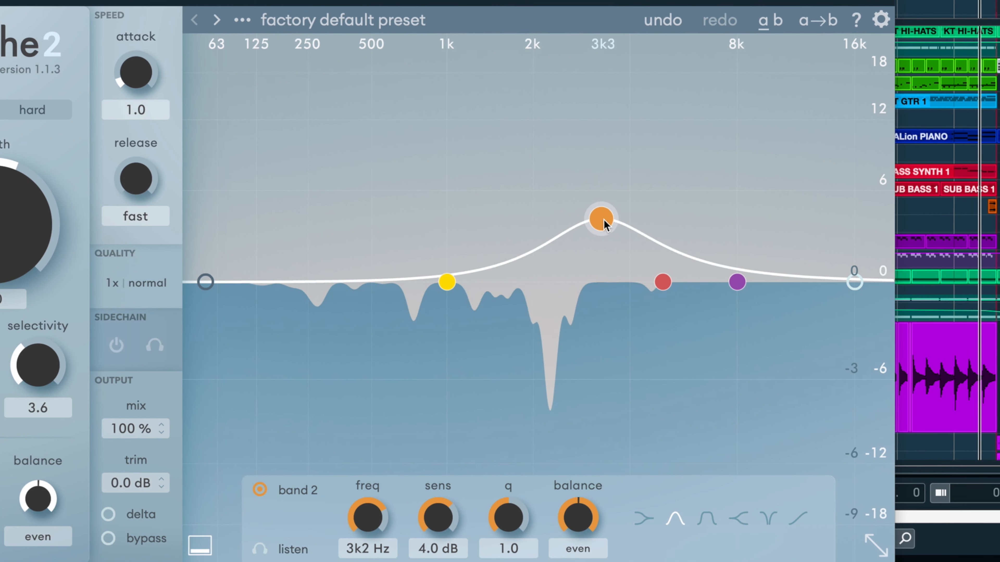
drag(603, 221, 606, 388)
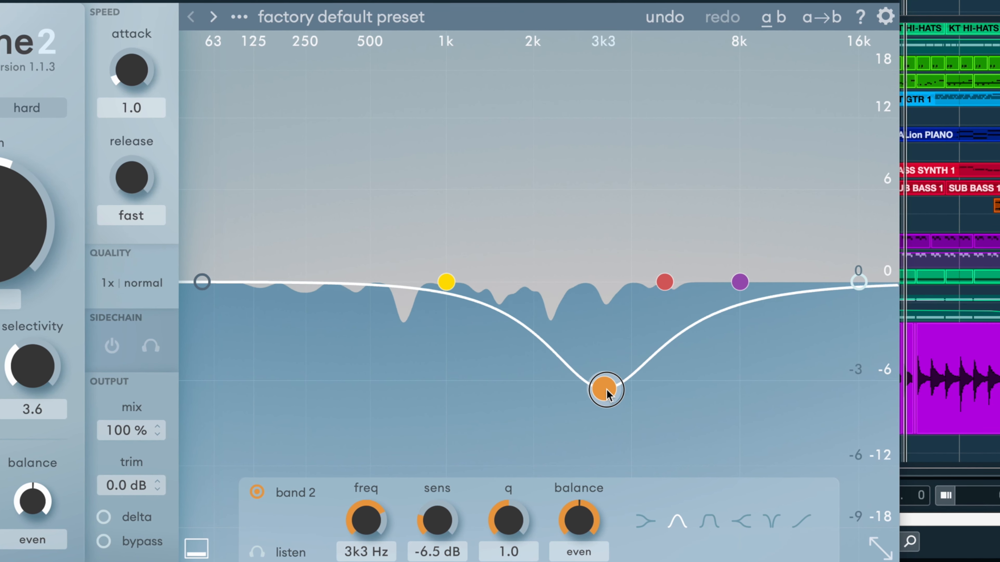
drag(607, 390, 598, 193)
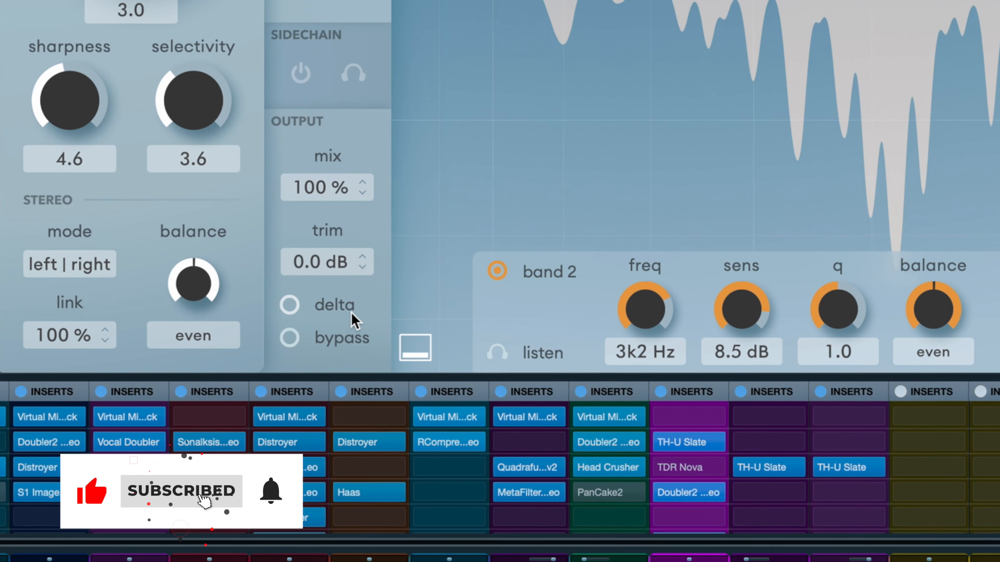
Step: Compare the processed guitar with the bypassed signal and check the delta output
click(341, 337)
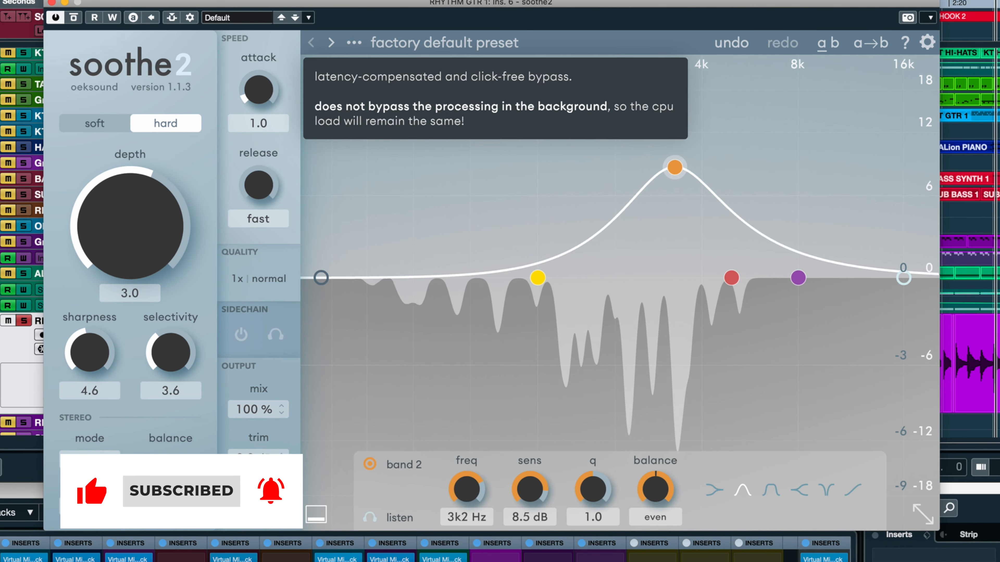
click(171, 506)
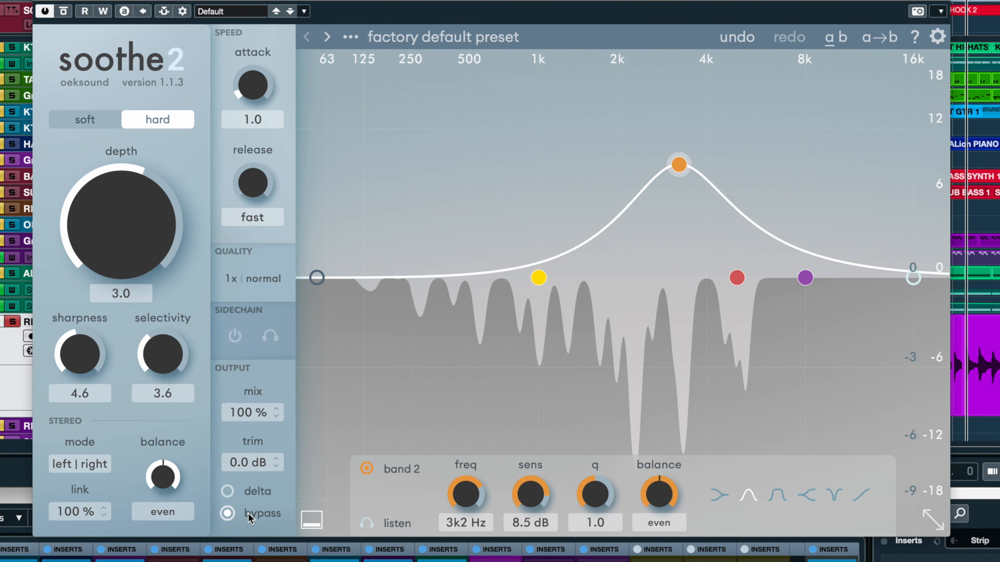
click(227, 512)
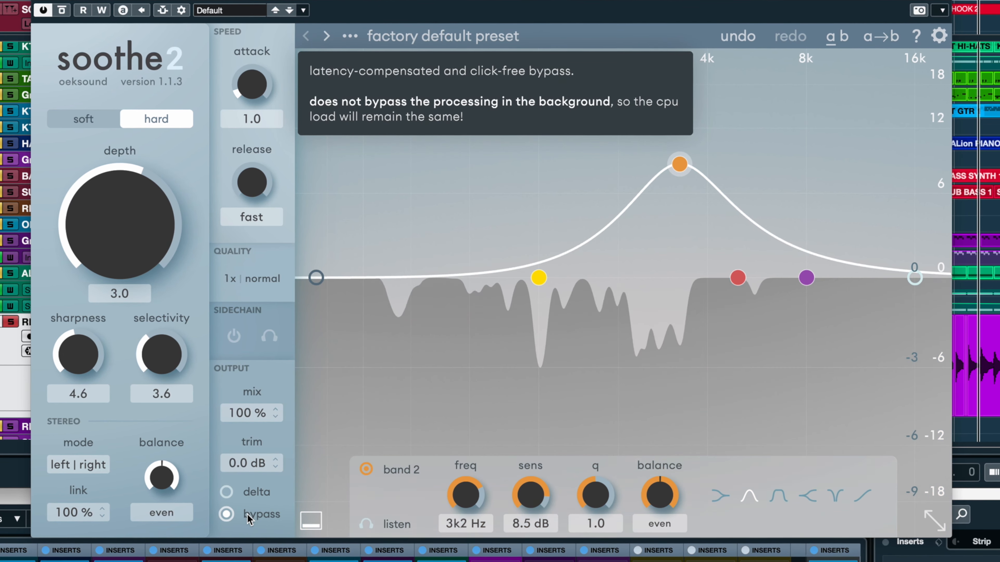
click(246, 515)
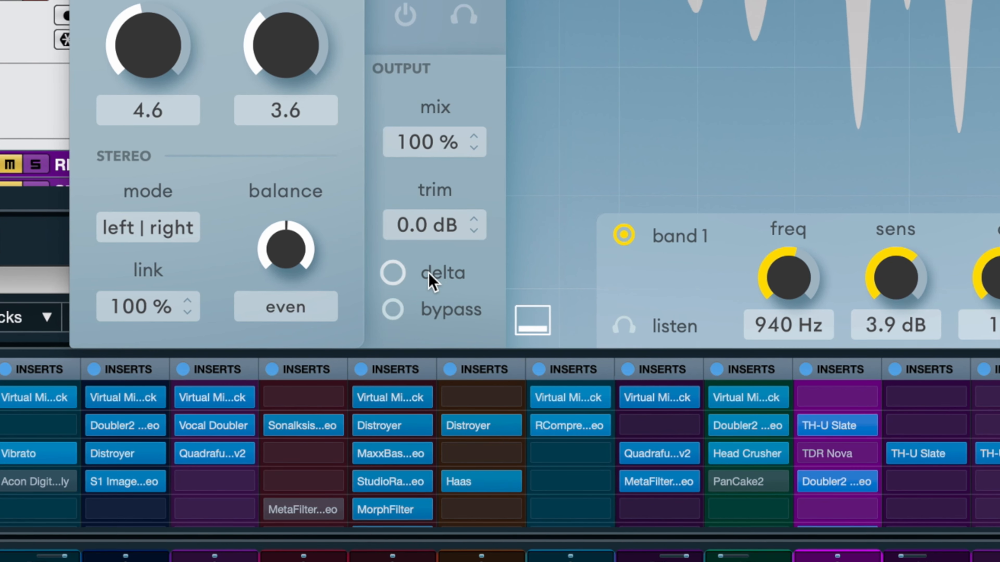
click(433, 277)
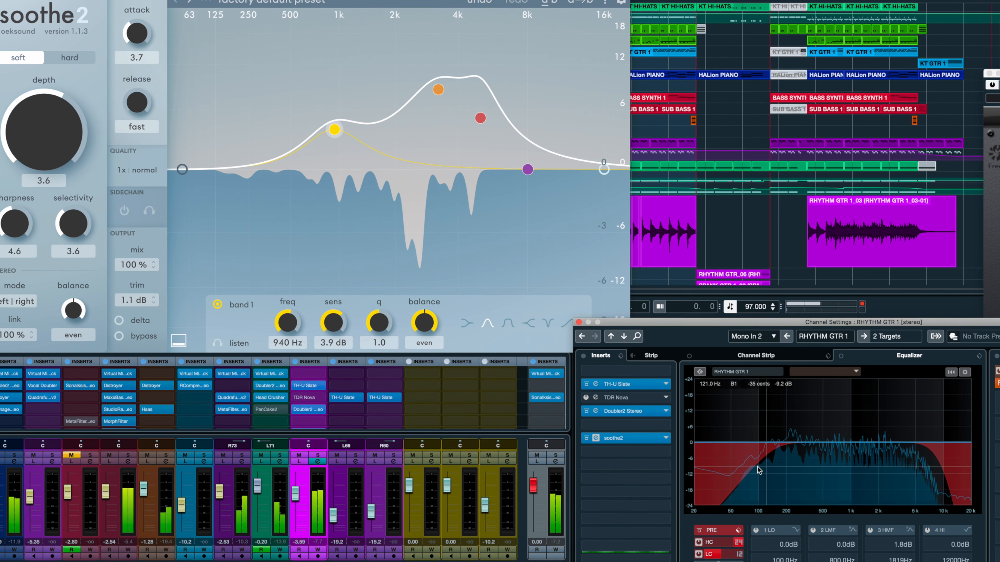
Step: Set the output trim to 1.8 dB, matching loudness against the bypassed signal
drag(131, 303, 131, 299)
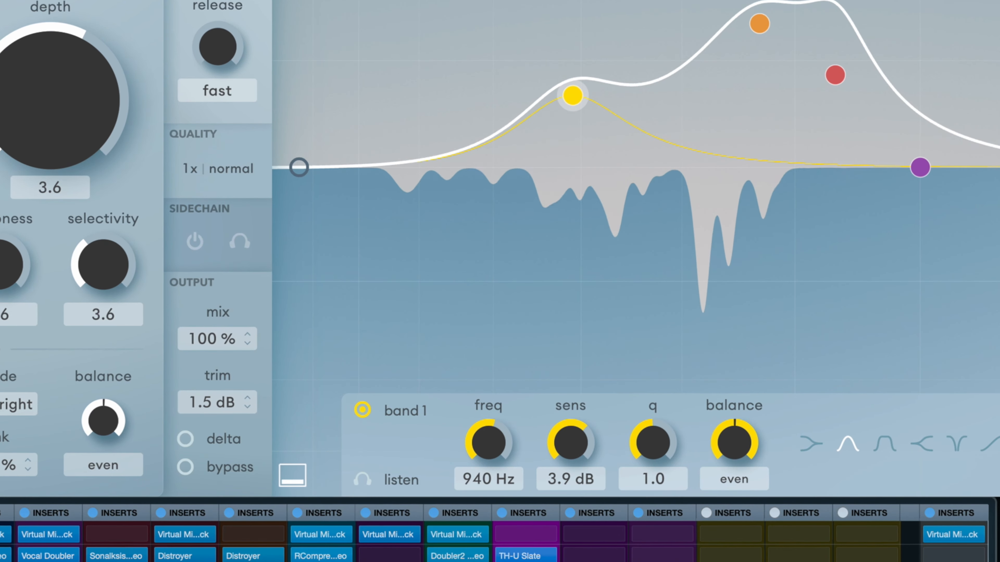
click(228, 471)
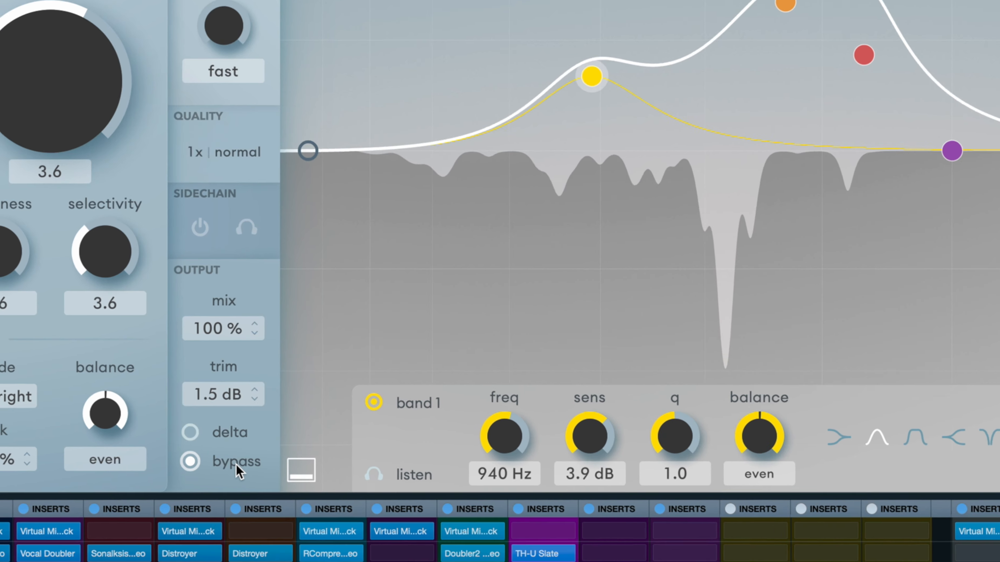
click(235, 465)
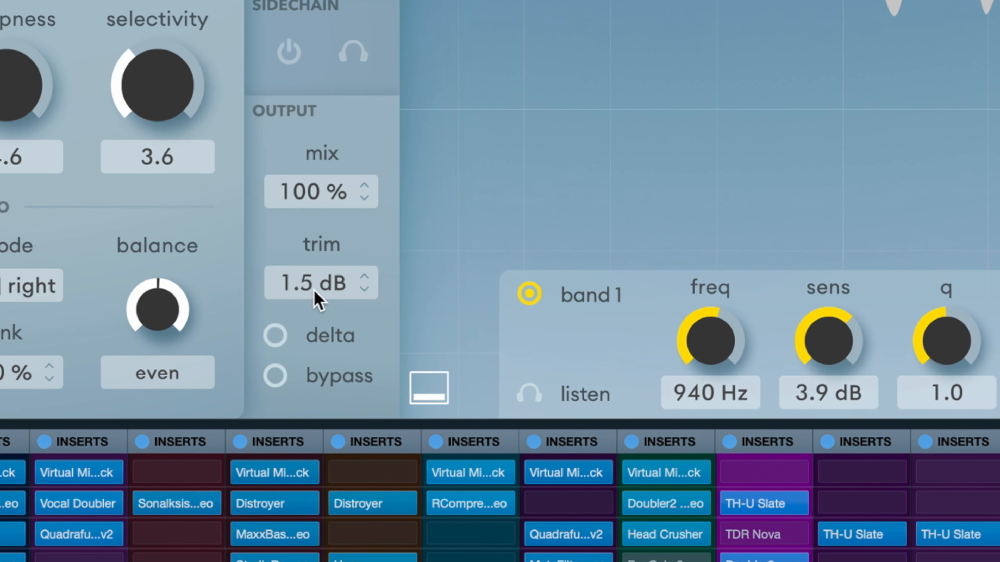
drag(314, 290, 314, 283)
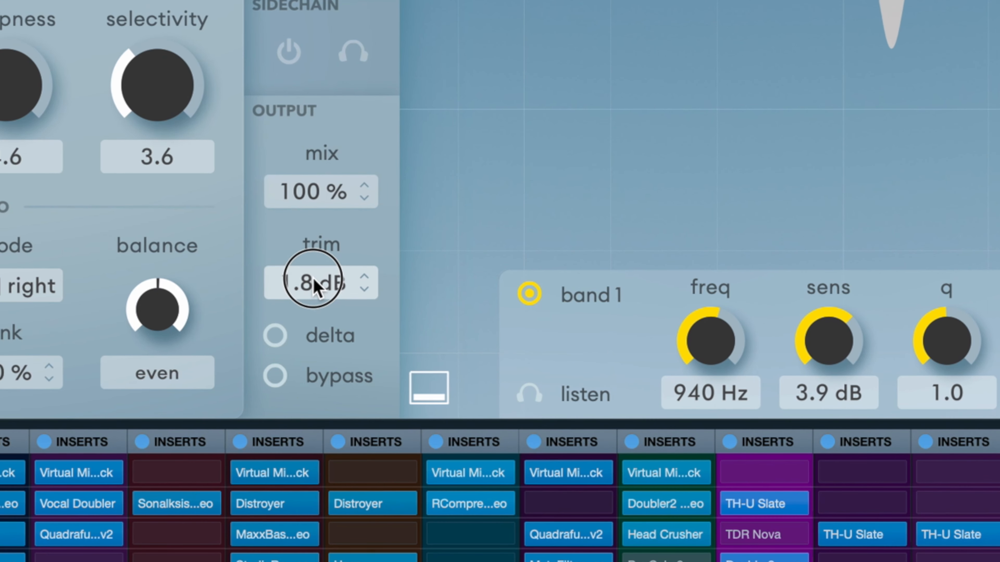
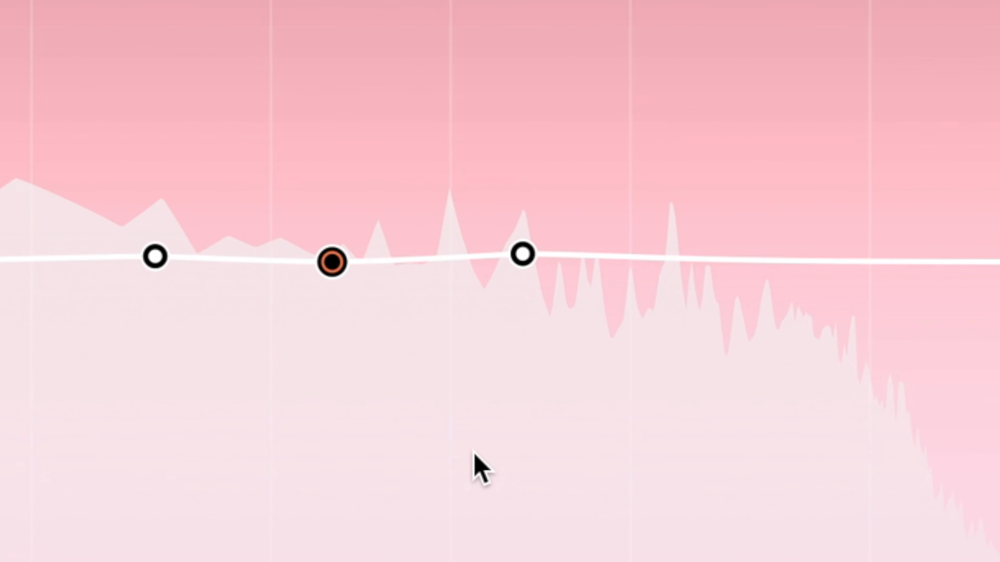
Step: In Smooth Operator, try boosting and cutting the node near 1.3 kHz, and place it near zero offset around 2 kHz
drag(523, 254, 523, 204)
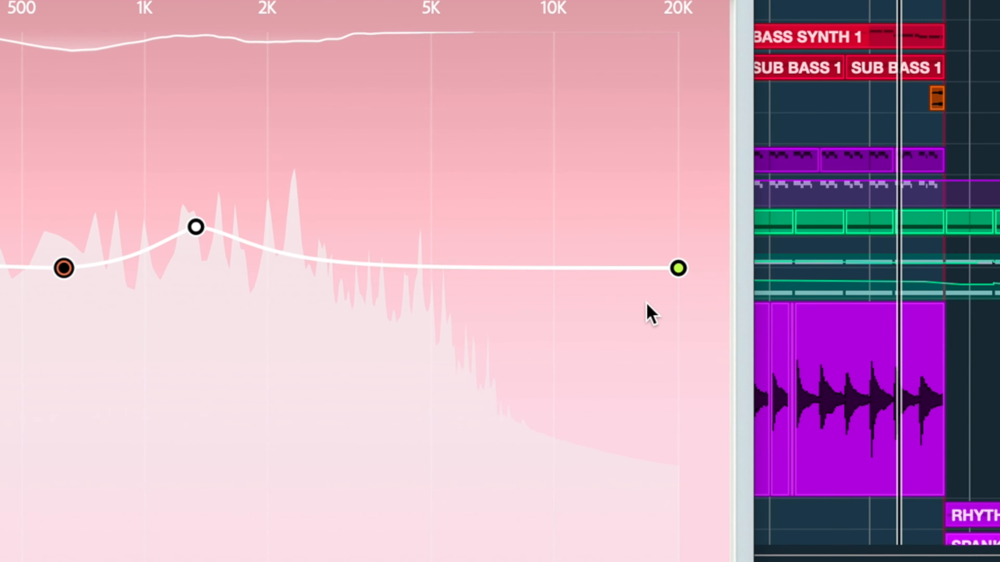
mouse_move(677, 269)
mouse_down()
mouse_move(679, 188)
mouse_move(678, 269)
mouse_up()
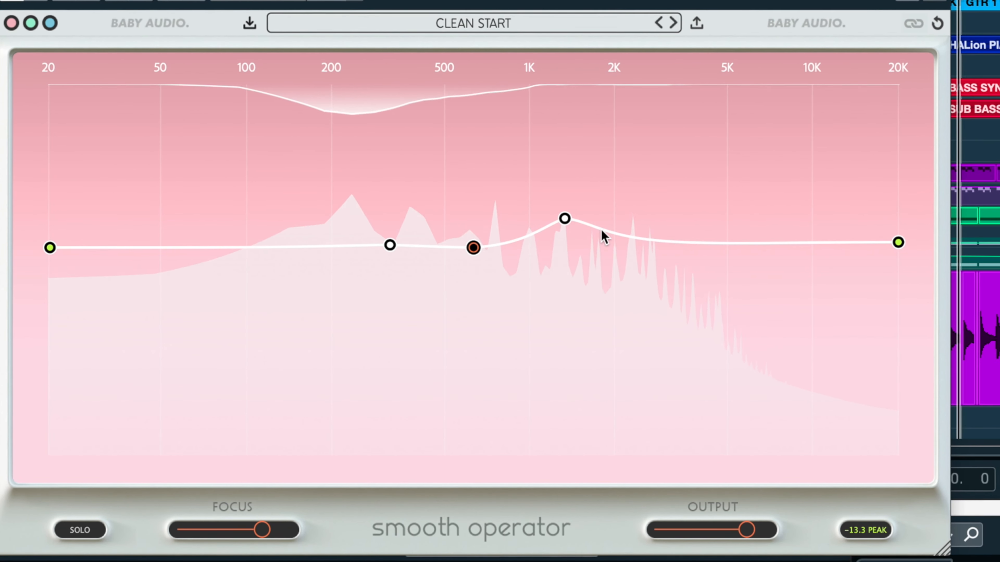
drag(564, 219, 566, 303)
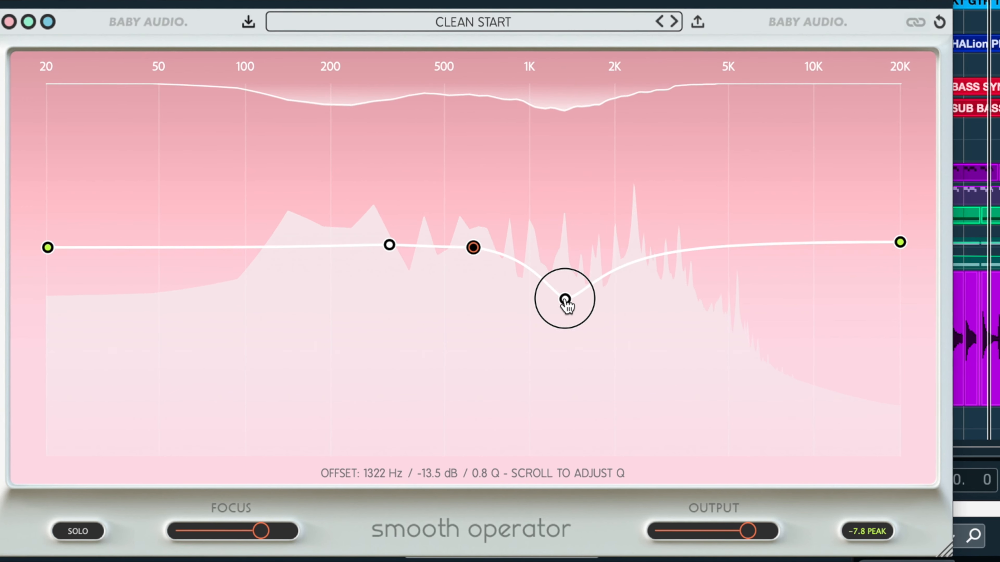
drag(566, 301, 611, 247)
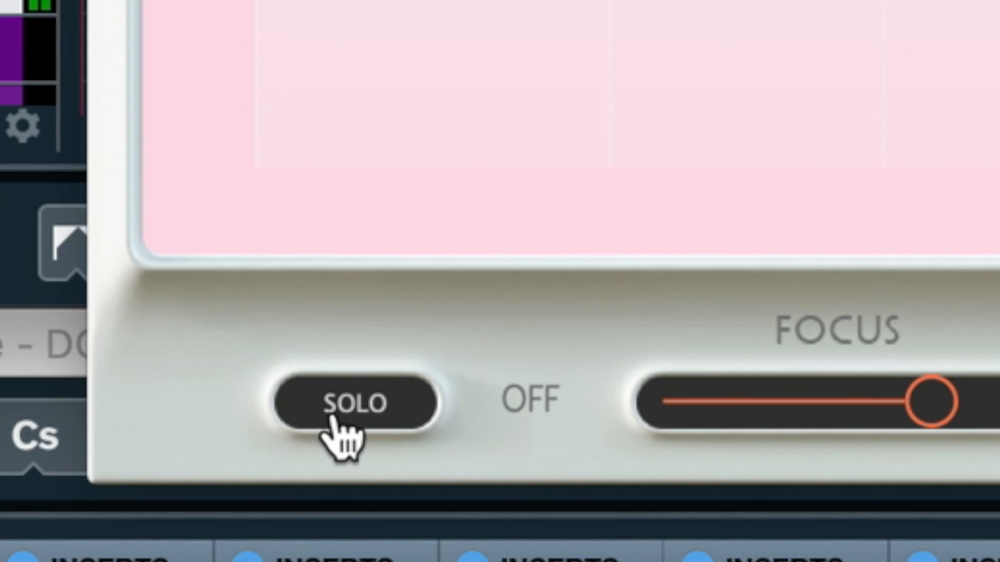
Step: Sweep the upper-mid node in solo mode, place it at about 2.5 kHz, and turn solo off
click(75, 533)
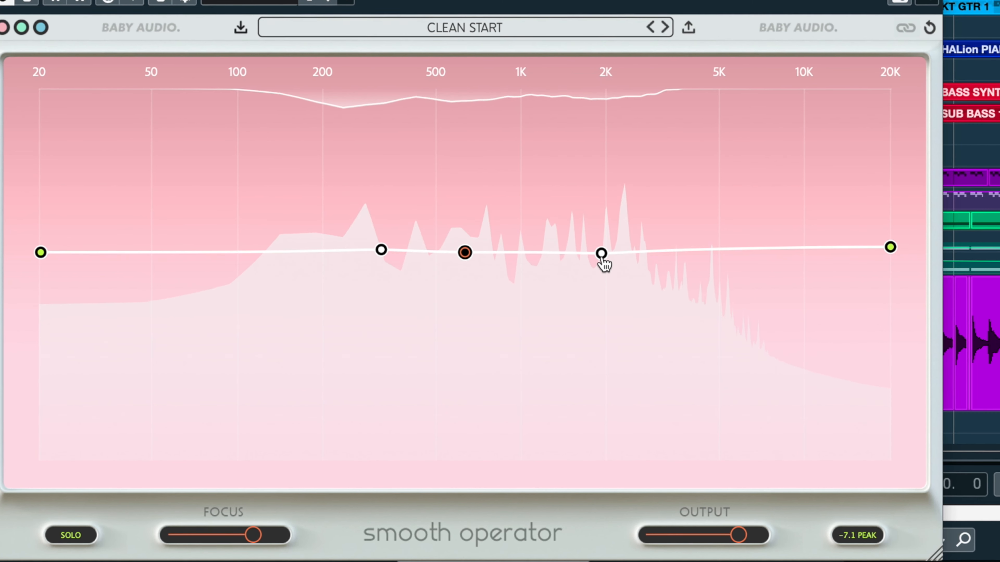
mouse_move(603, 260)
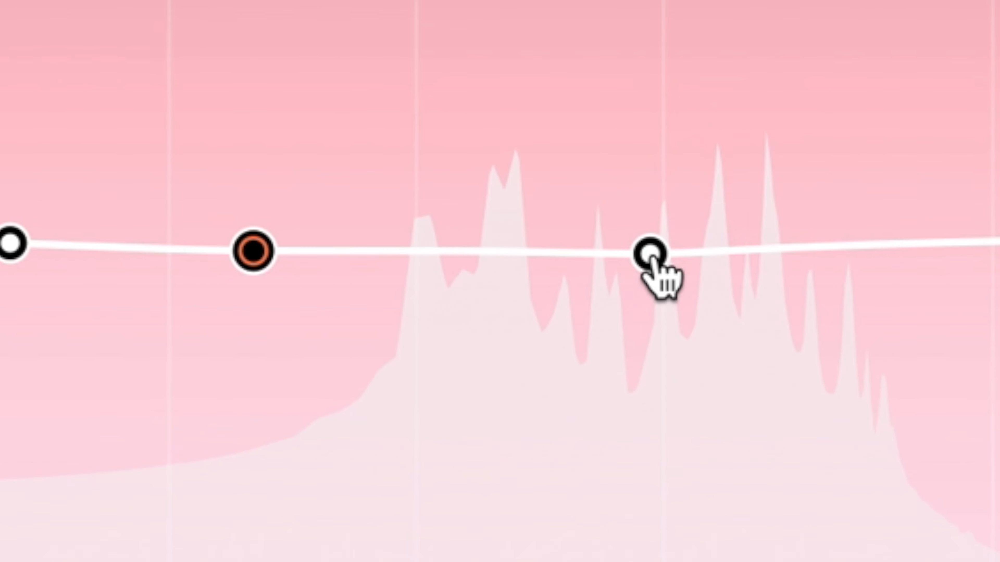
drag(603, 259, 621, 259)
drag(699, 260, 664, 268)
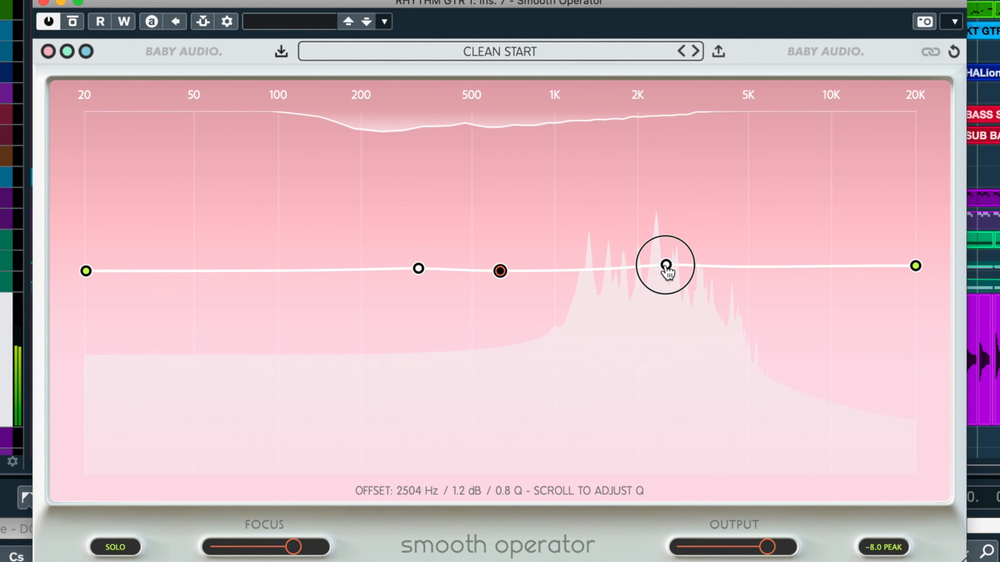
click(125, 548)
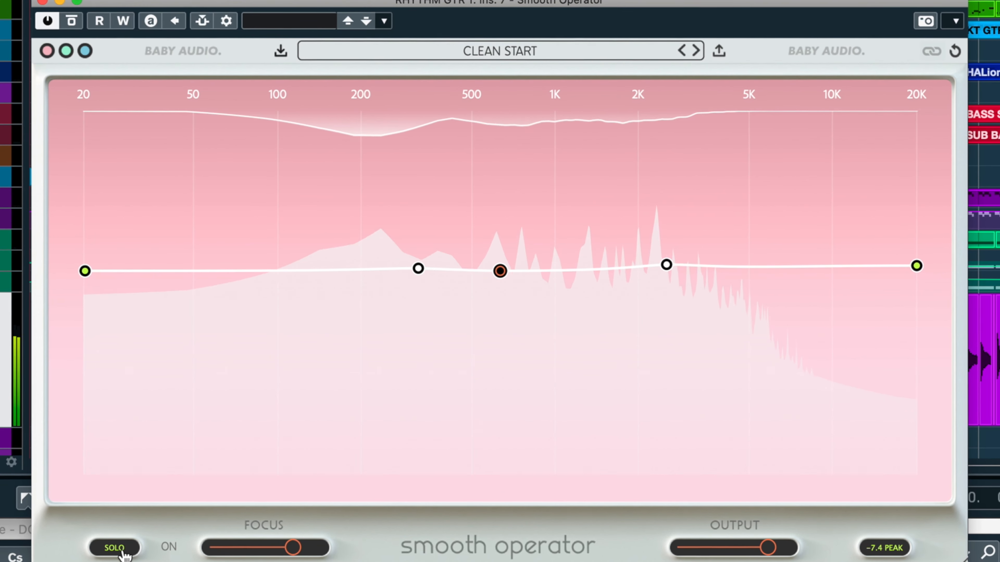
Step: Cut the 2.5 kHz node to about -13.8 dB and compare the result with bypass
drag(665, 266, 654, 337)
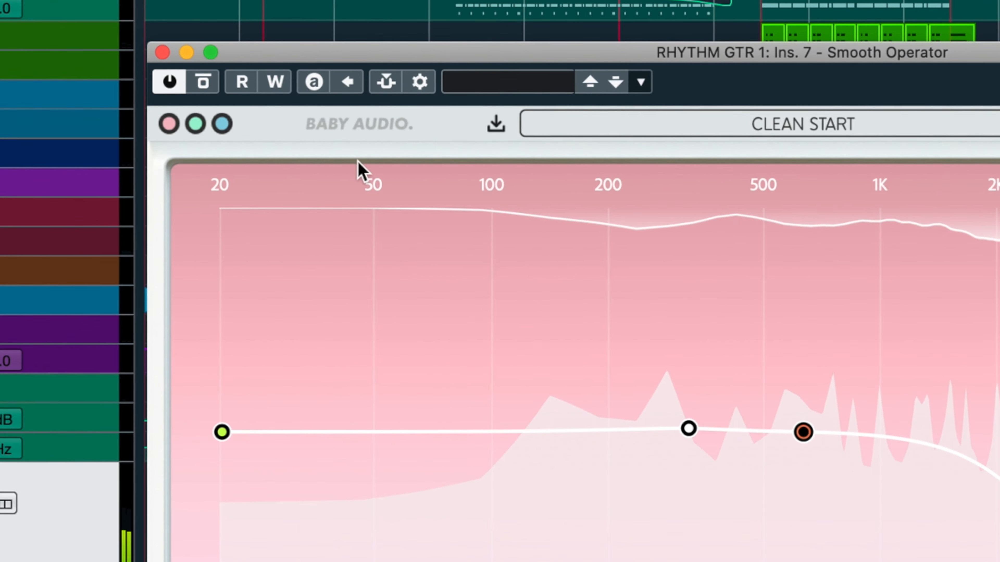
click(373, 125)
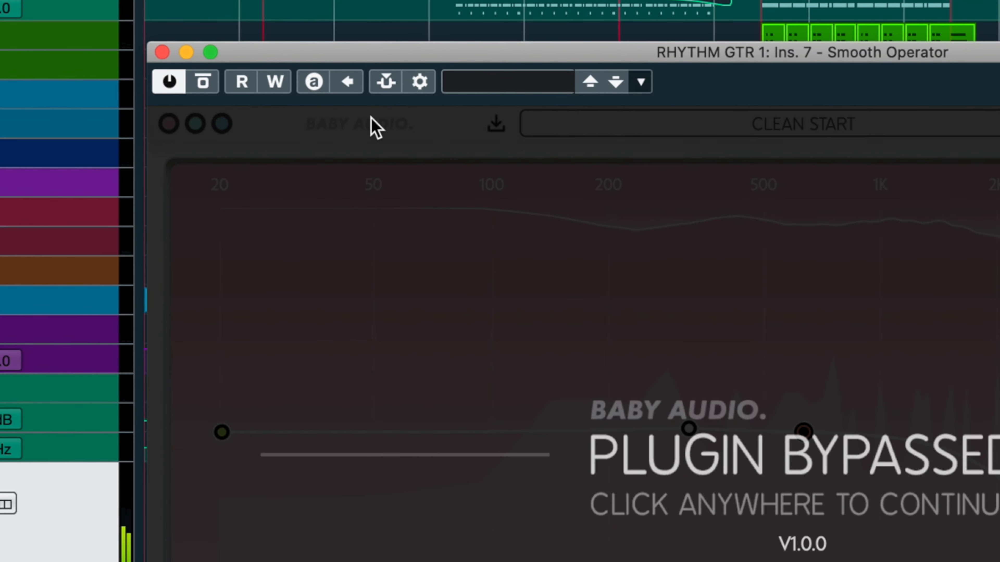
click(370, 126)
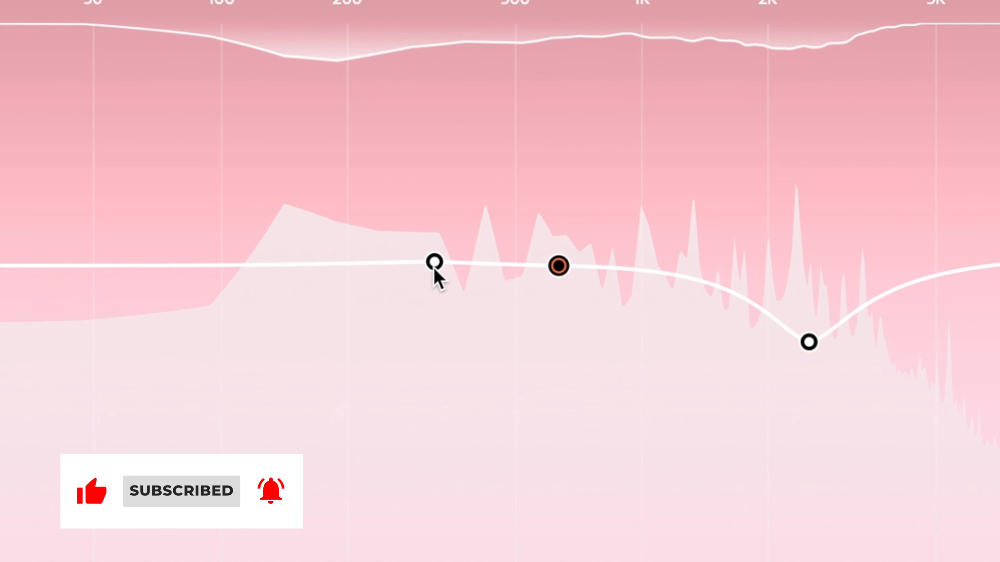
Step: Lower the low-mid node near 300 Hz and slightly deepen the 2.5 kHz cut, with the output set to 82
drag(457, 268, 452, 292)
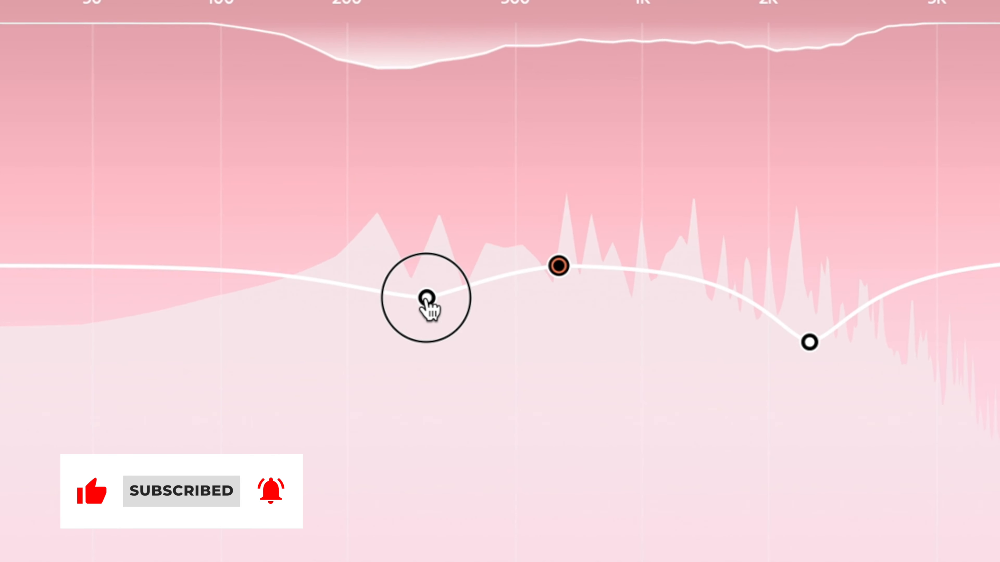
drag(785, 546, 787, 546)
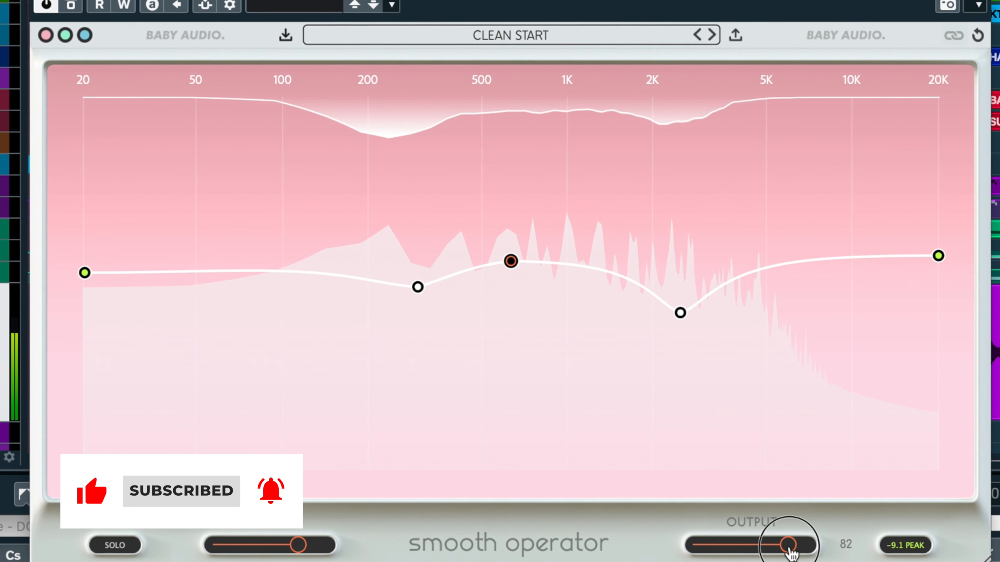
mouse_move(682, 325)
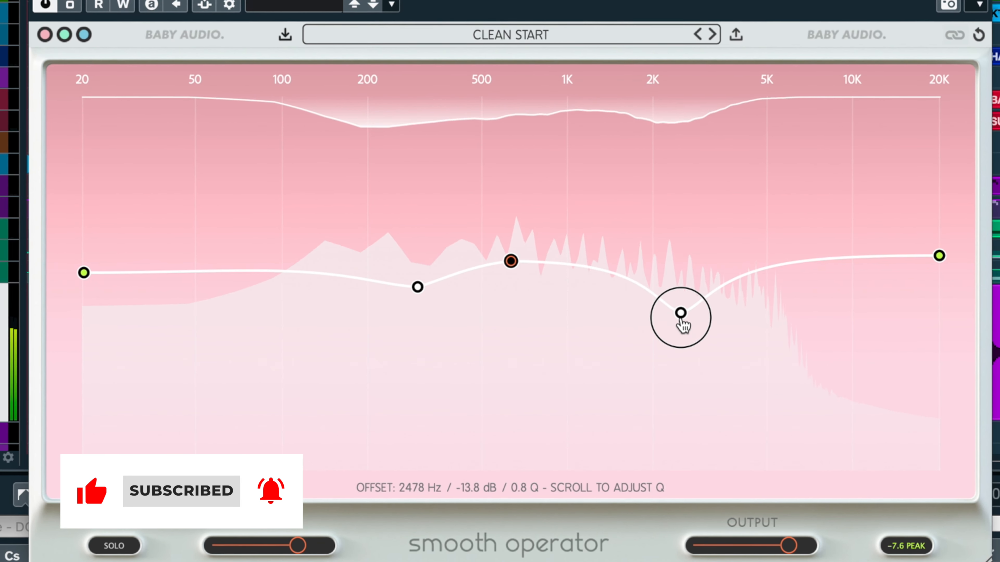
drag(682, 327, 683, 321)
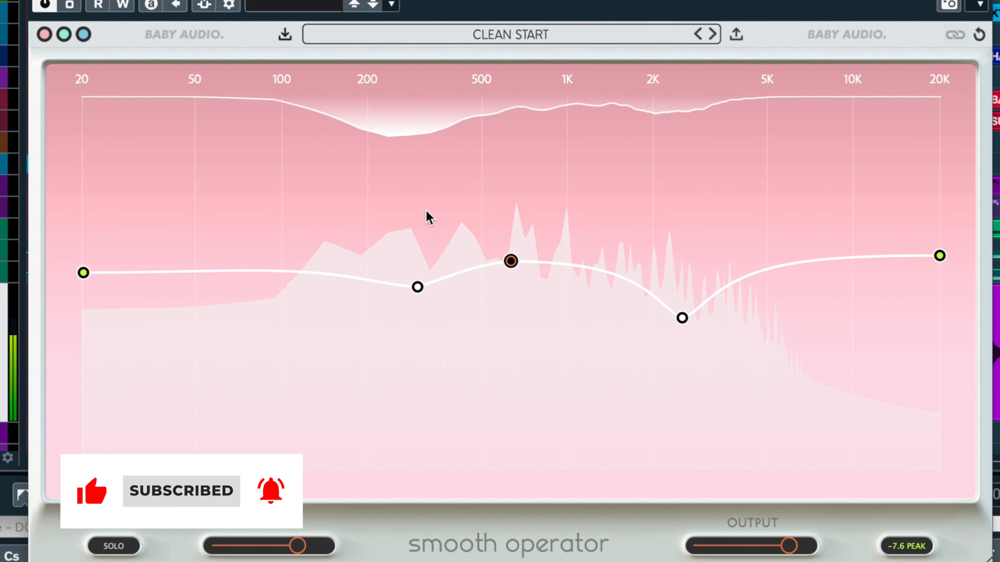
Step: Compare the guitar with Smooth Operator bypassed and active
click(182, 40)
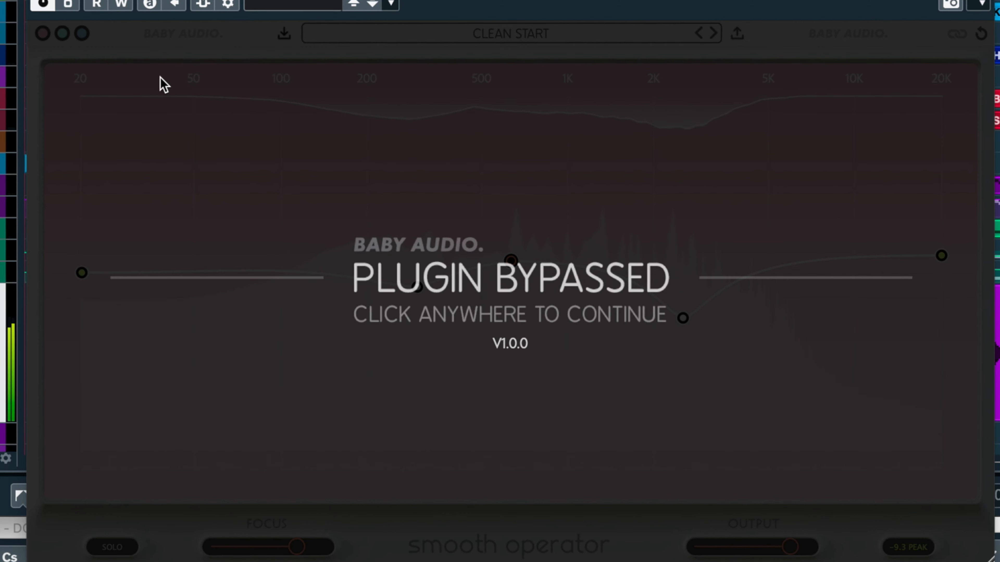
click(192, 41)
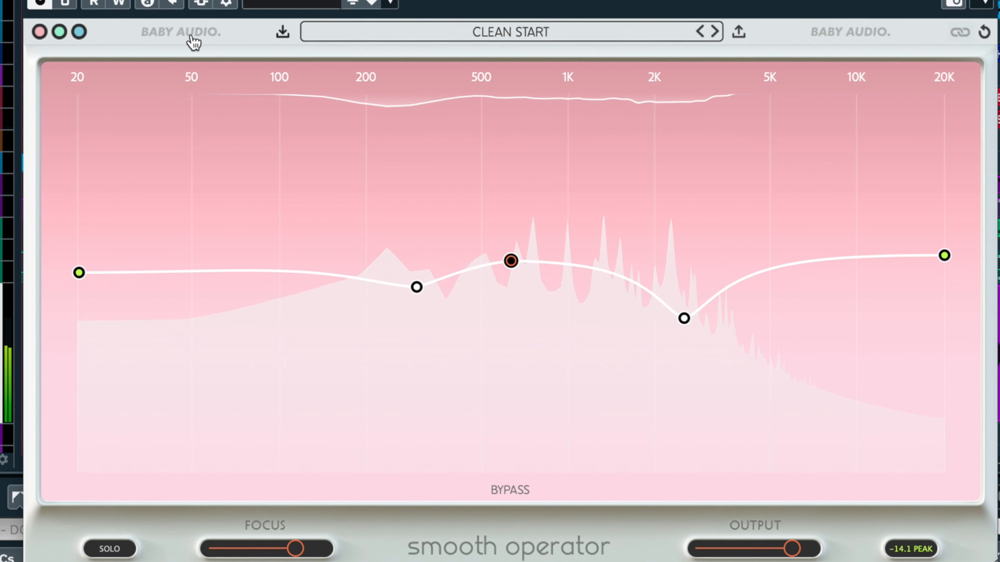
click(193, 41)
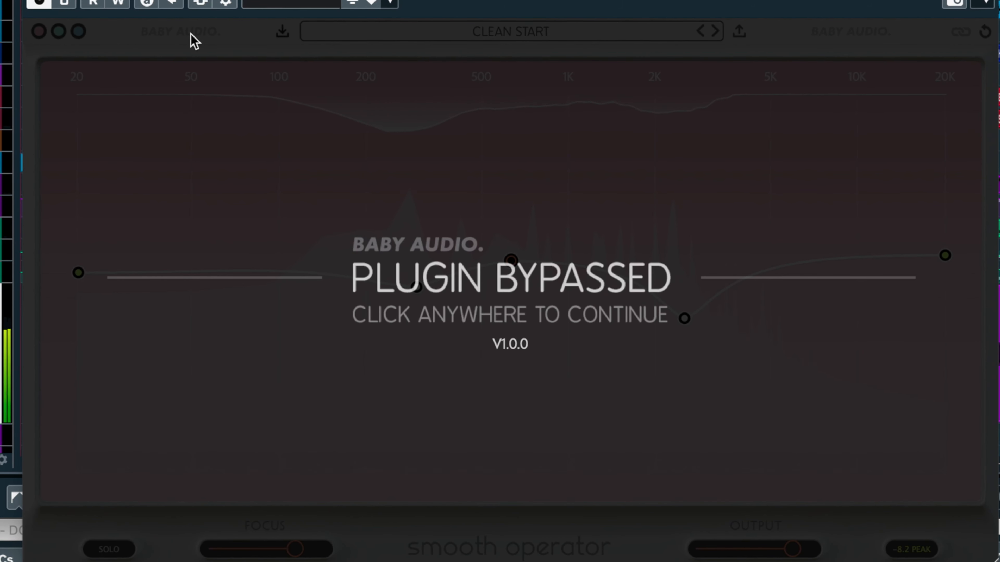
Step: Reactivate Smooth Operator, deepen its cut near 2.5 kHz slightly, and bypass the plugin for comparison
click(191, 42)
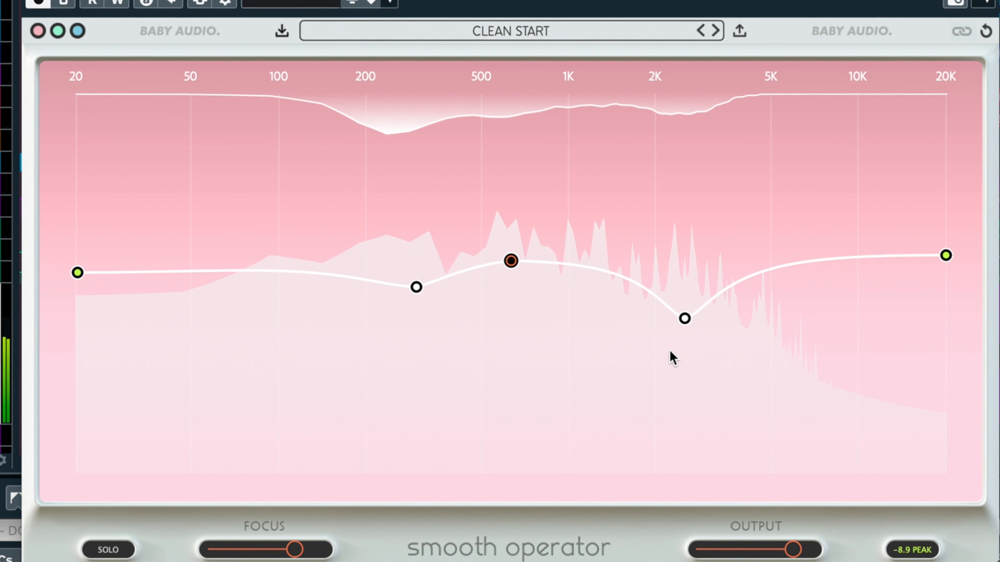
drag(688, 325, 690, 343)
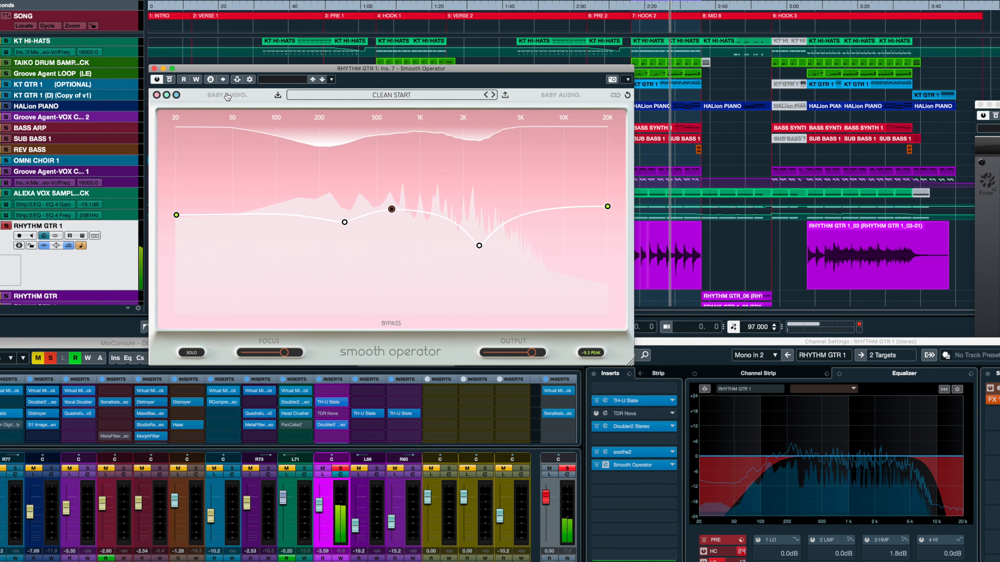
click(227, 95)
Step: Close the Smooth Operator window, open soothe2 on RHYTHM GTR 1, and bring Smooth Operator up beside it
click(154, 69)
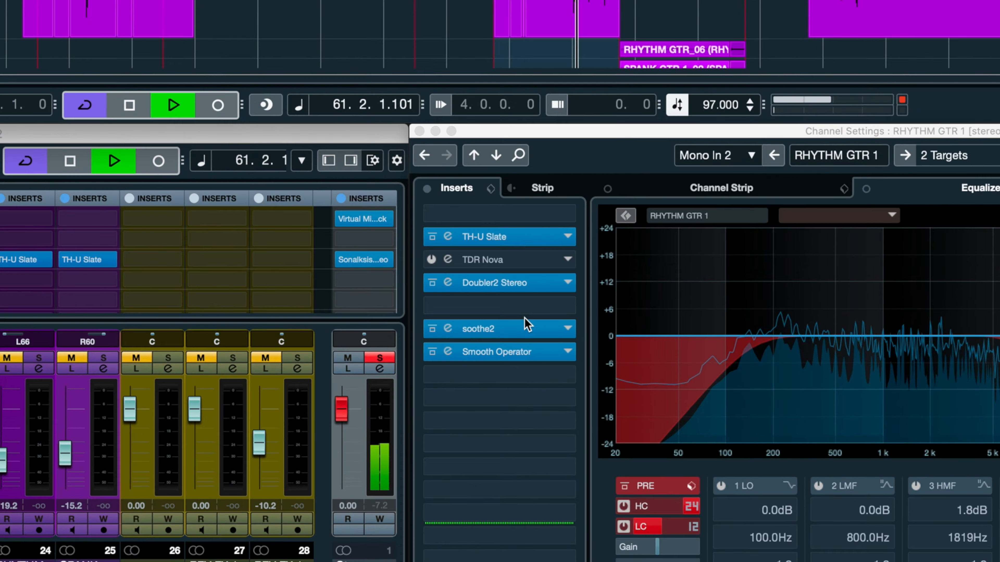
click(527, 329)
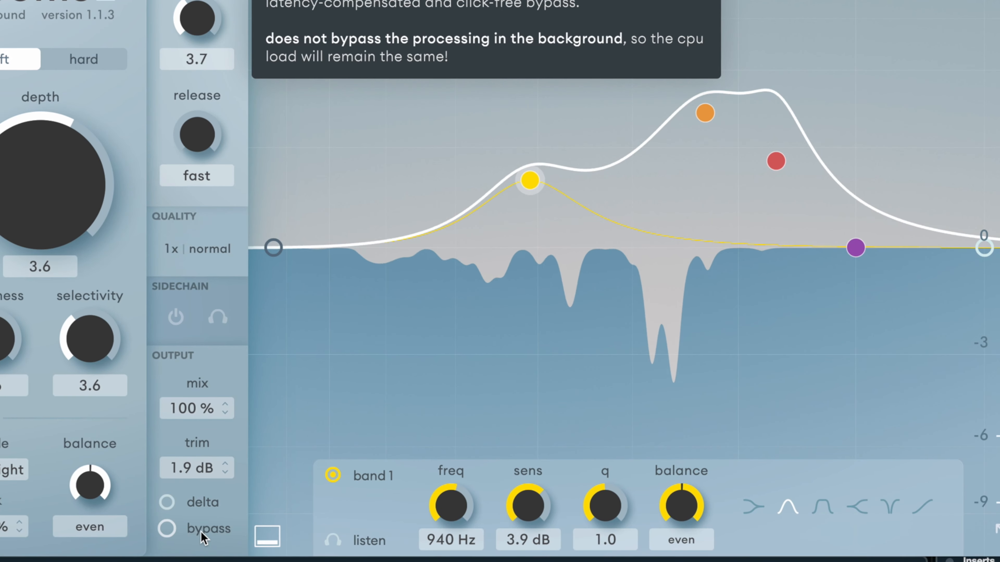
click(984, 561)
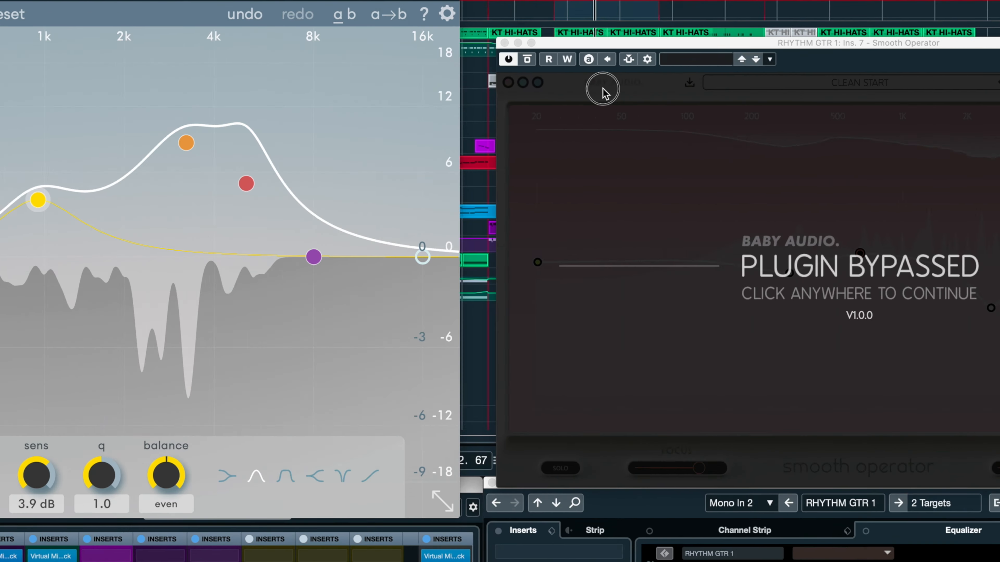
Step: Compare the rhythm guitar through soothe2, through Smooth Operator, and unprocessed by alternating their bypasses
click(405, 93)
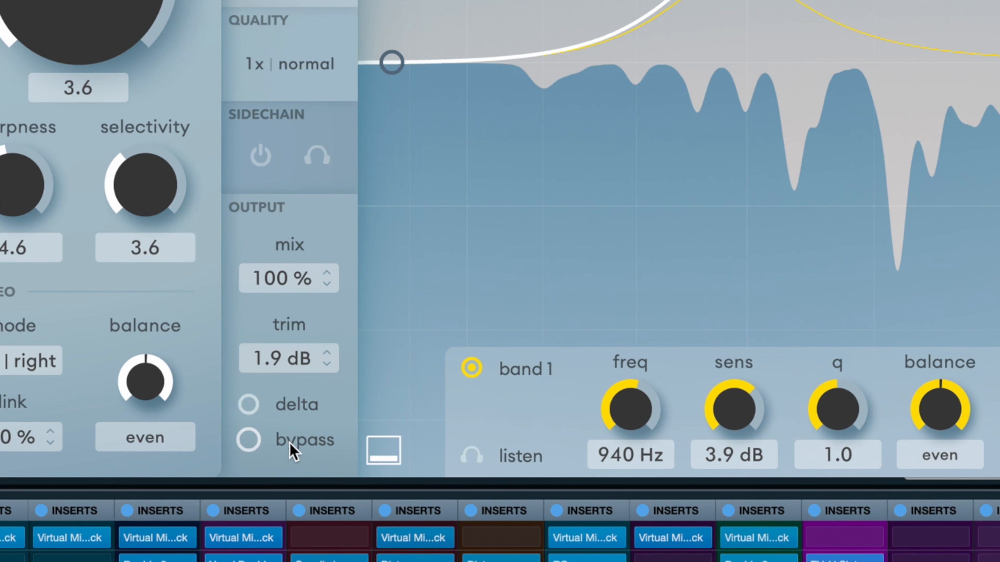
click(141, 510)
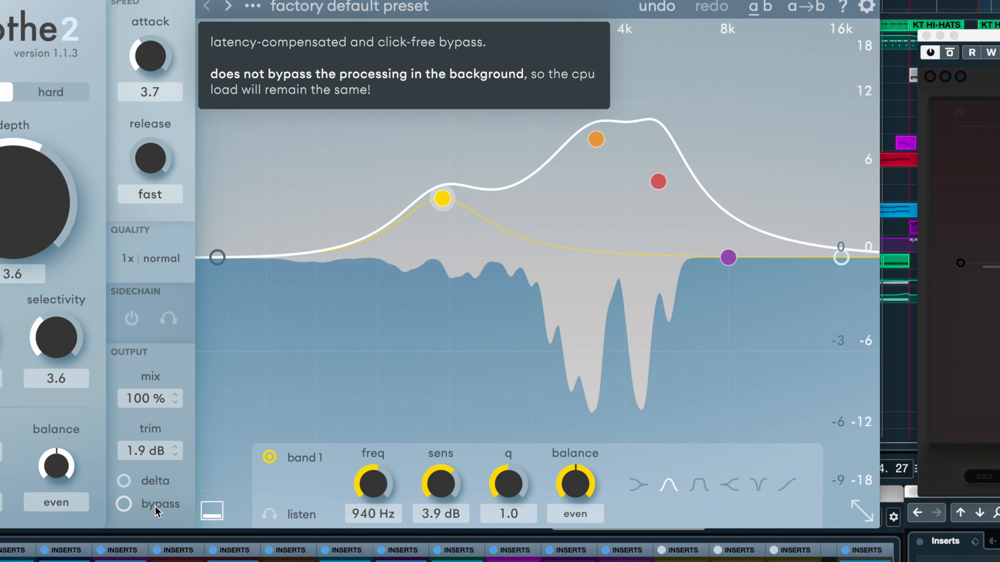
click(160, 507)
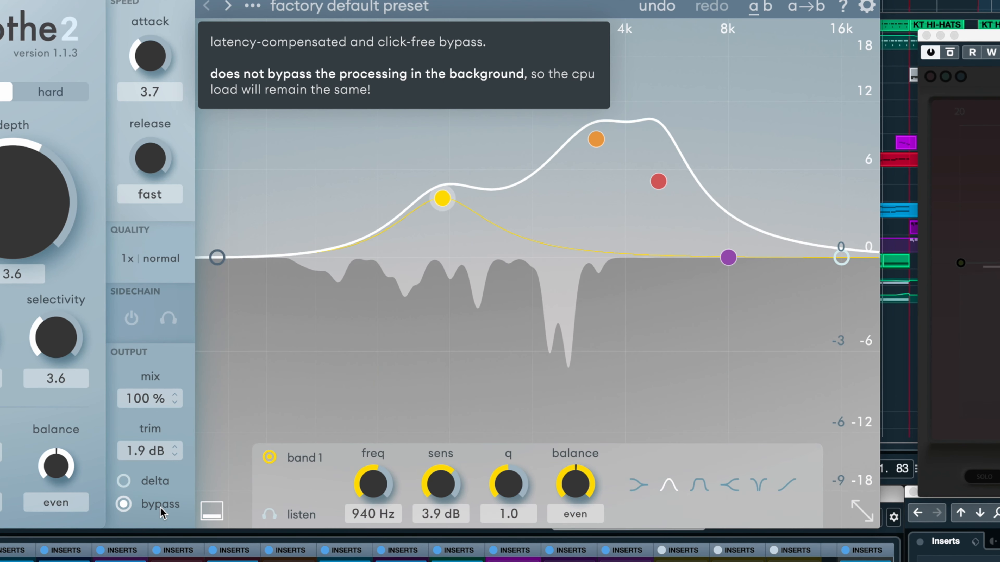
click(160, 508)
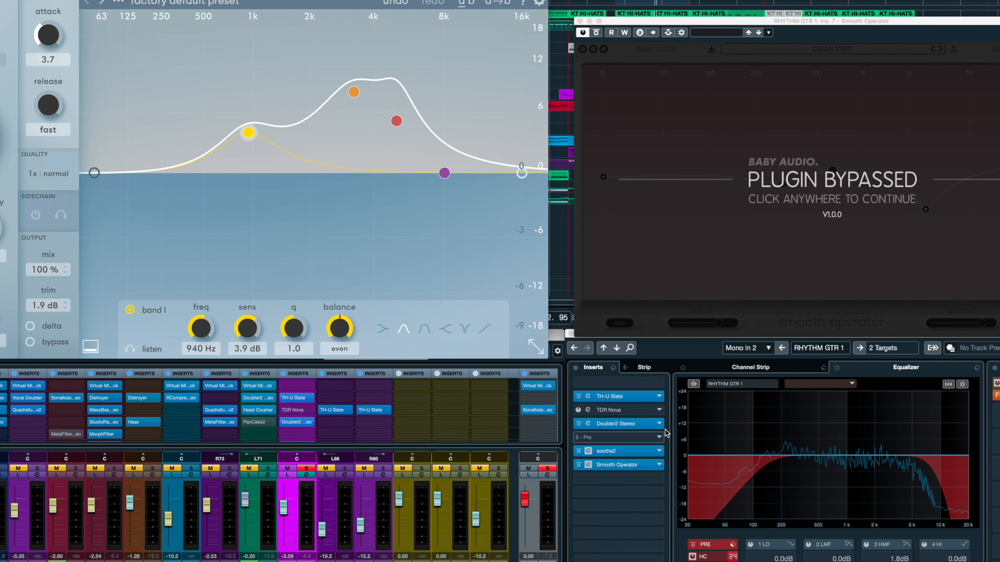
click(682, 172)
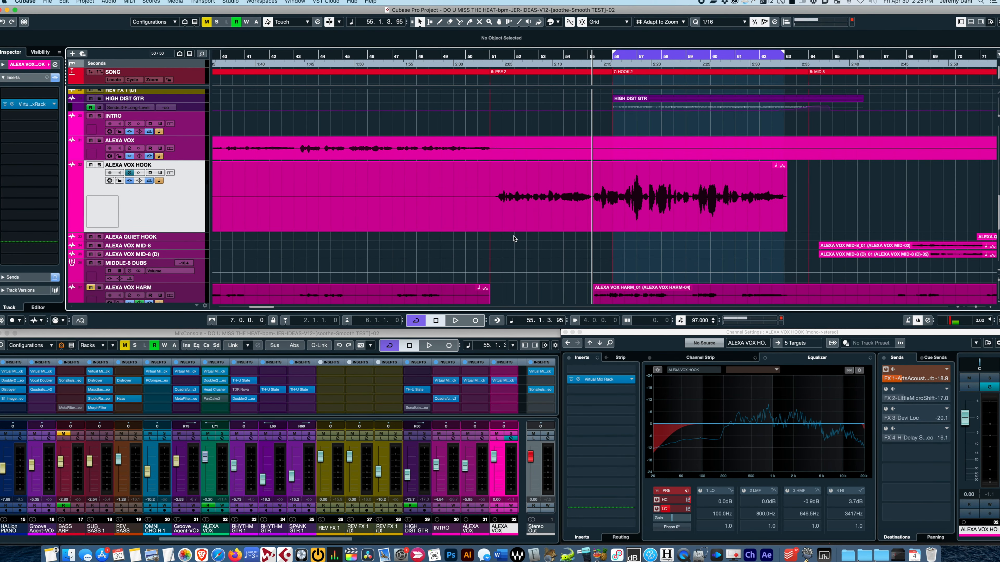
Step: Play back the ALEXA VOX HOOK section to hear the vocal's harsh resonances
key(space)
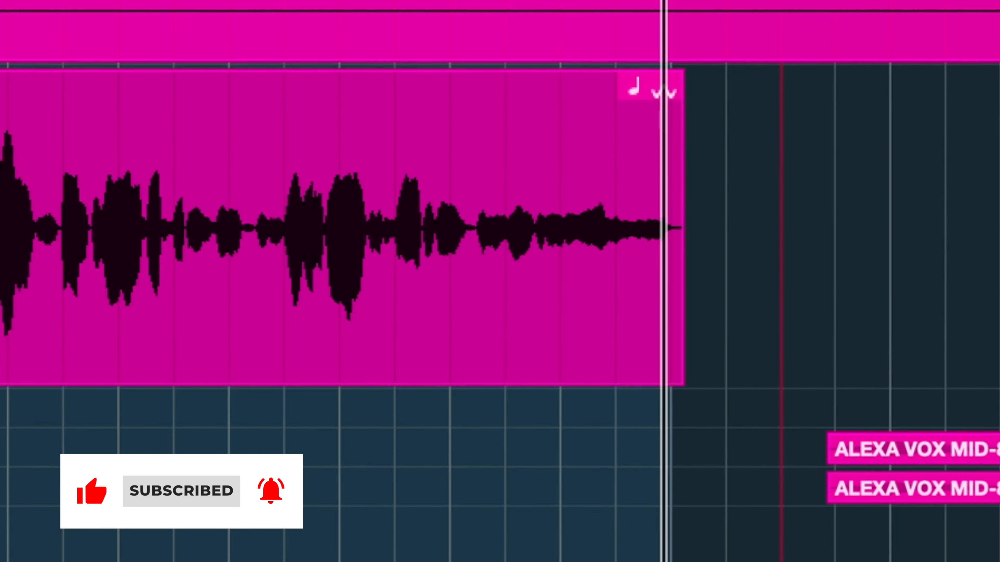
key(space)
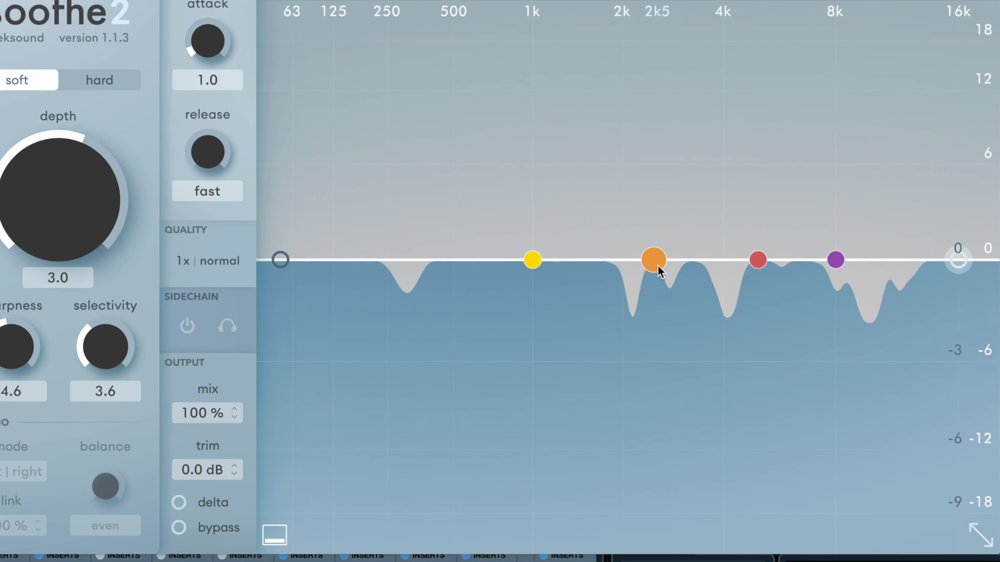
Step: Raise soothe2's band 2 to 6.2 dB sensitivity at 2.4 kHz and compare the vocal with bypass
drag(628, 291, 632, 273)
drag(666, 227, 665, 149)
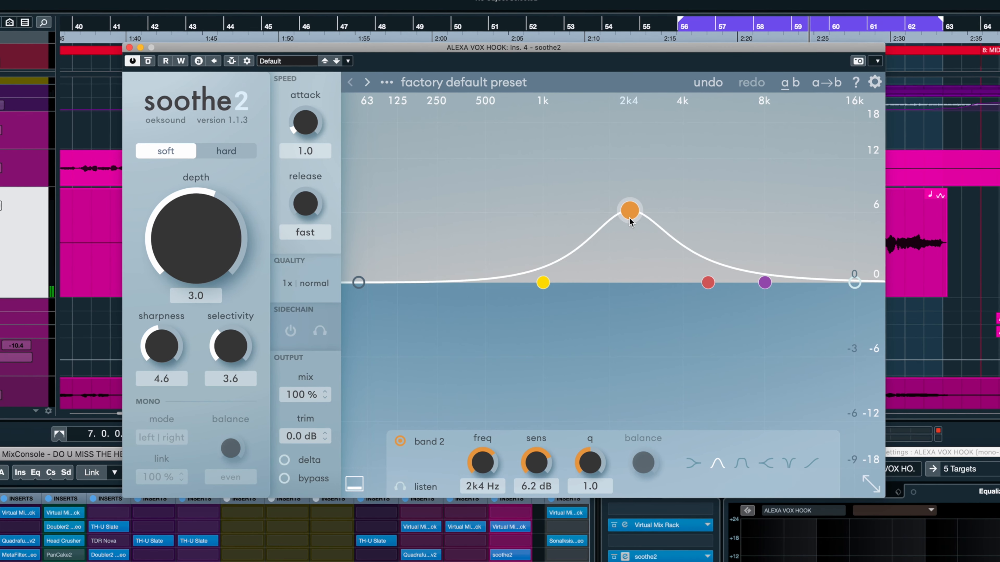
click(306, 481)
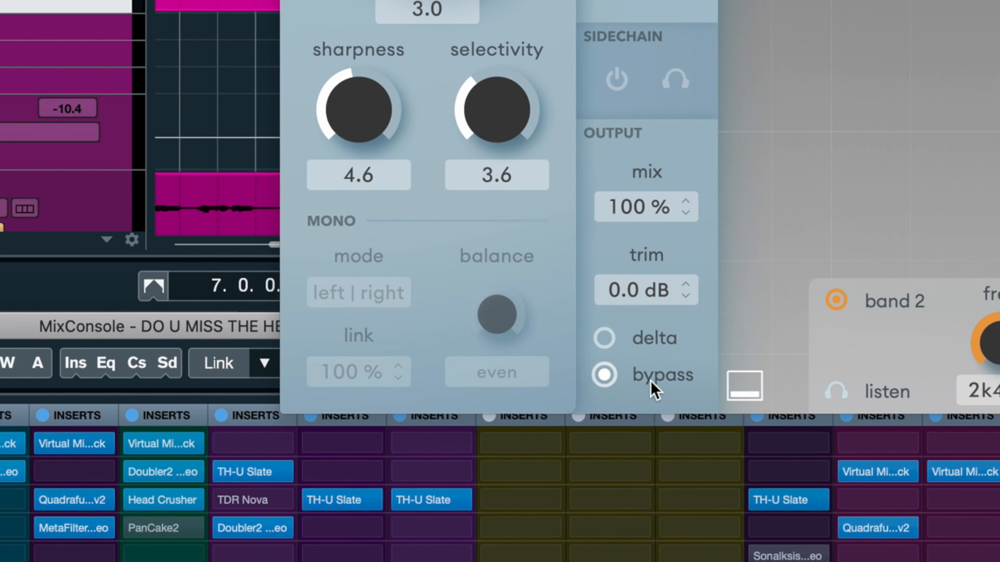
key(space)
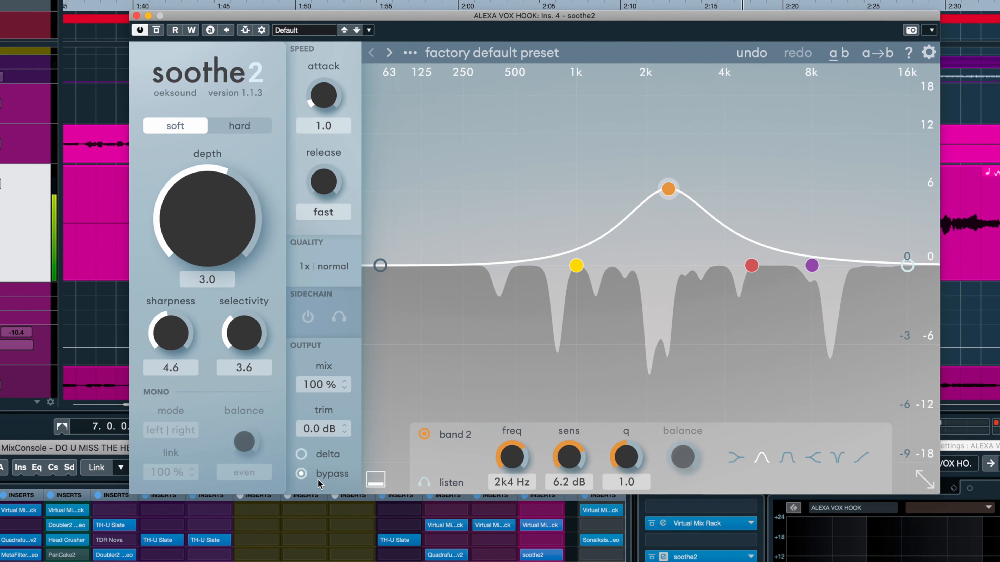
mouse_move(326, 474)
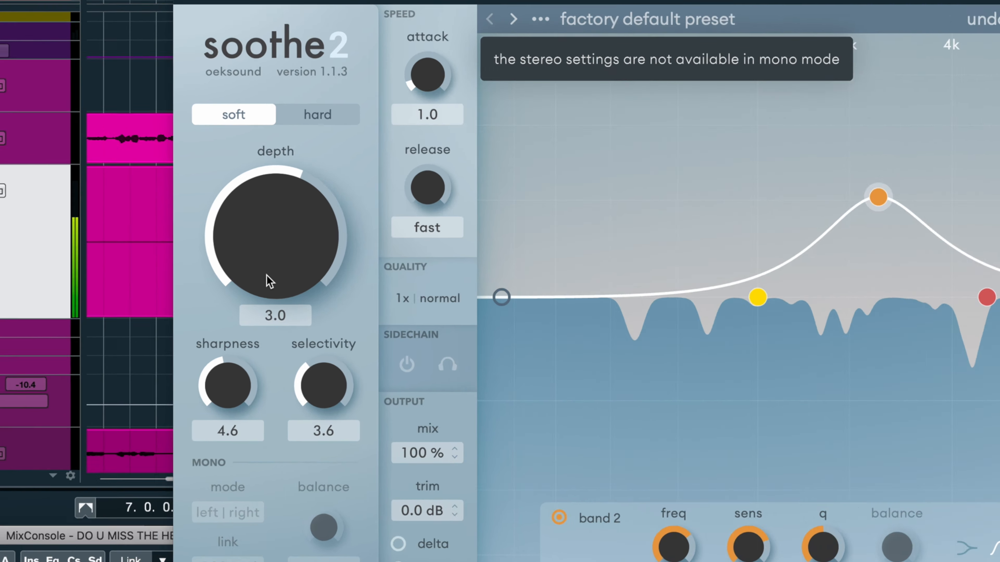
Step: Increase soothe2's depth on the vocal hook to 9.2 to hear heavy processing
drag(208, 253, 196, 243)
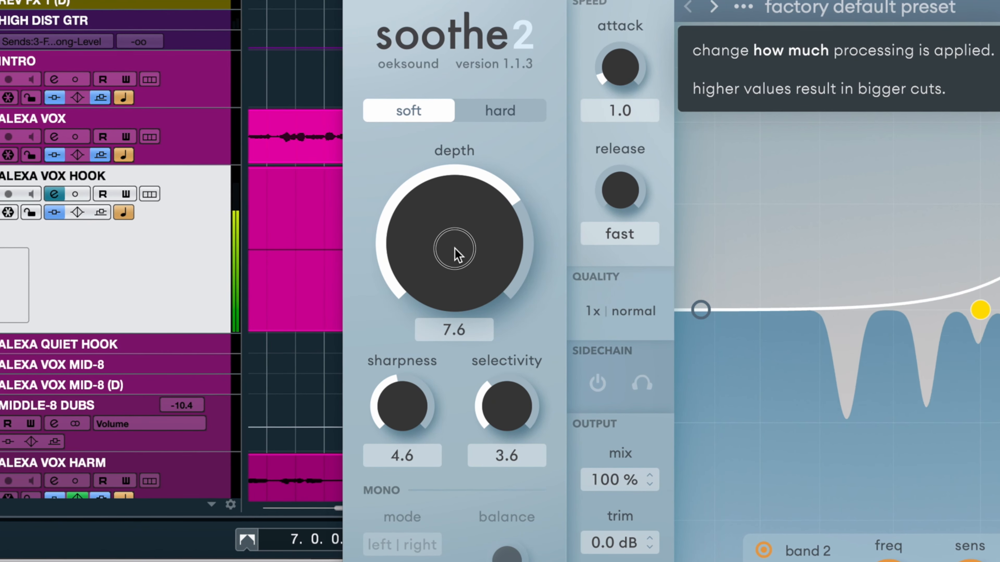
drag(455, 239, 454, 235)
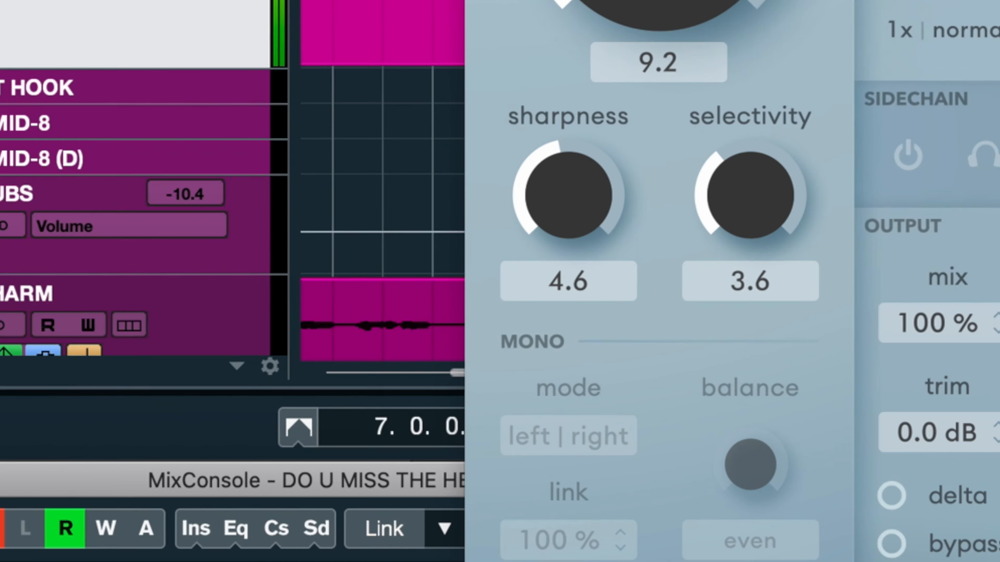
Step: Enlarge and reposition the Smooth Operator window on ALEXA VOX HOOK
drag(301, 136, 203, 210)
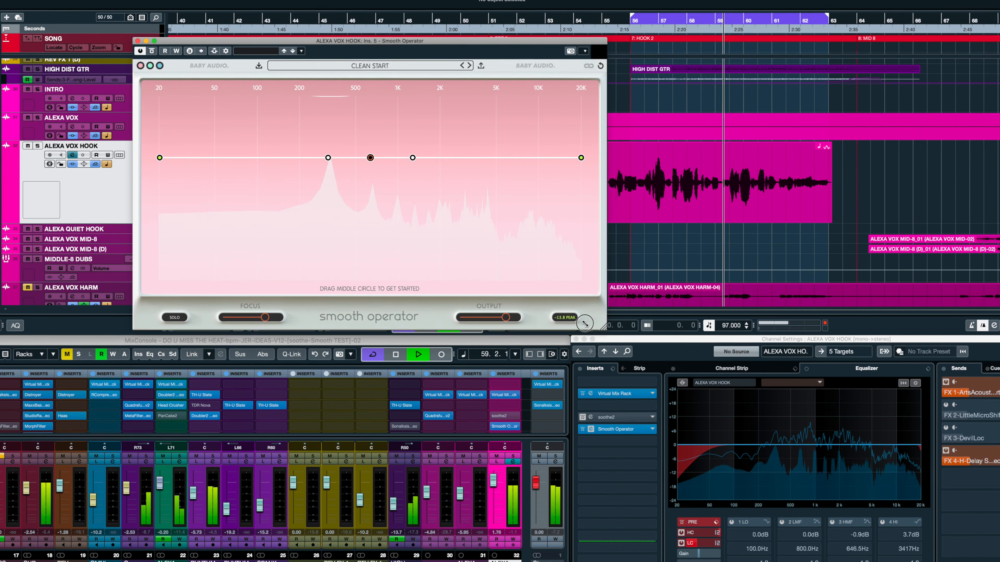
drag(585, 324, 654, 355)
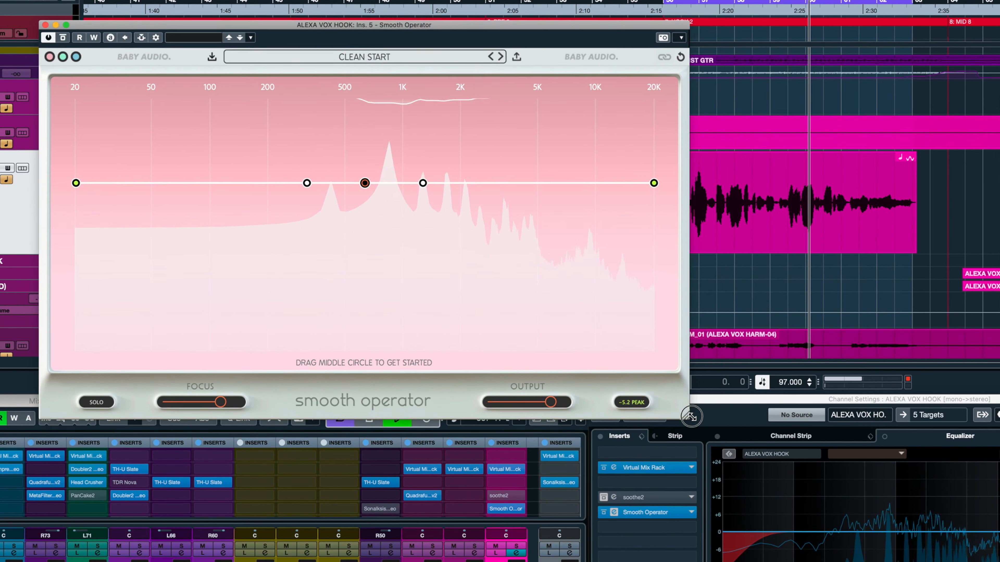
drag(690, 417, 736, 446)
drag(605, 29, 543, 2)
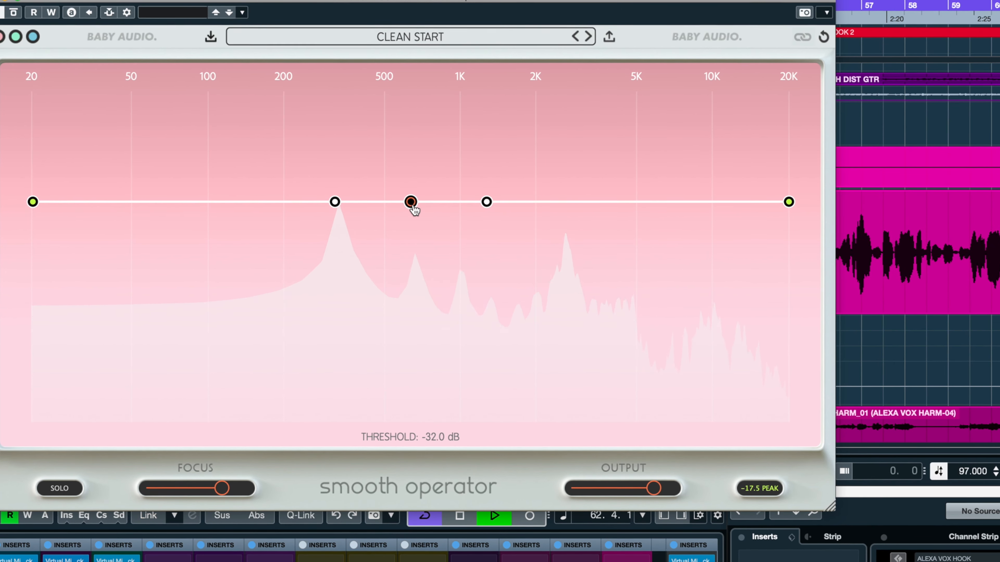
Step: Lower Smooth Operator's overall threshold below about -36 dB until it reduces the vocal's peaks
drag(412, 205, 413, 224)
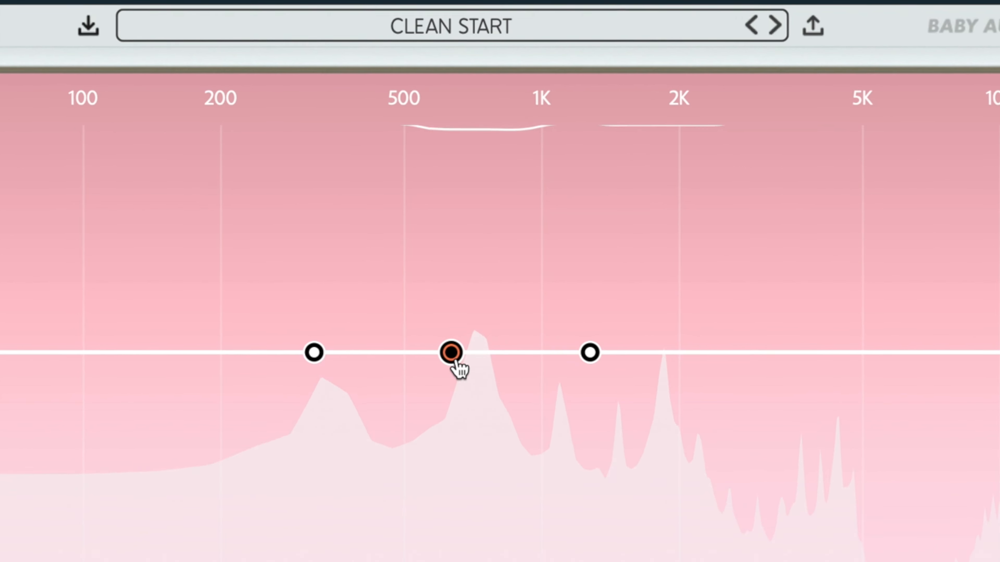
drag(460, 356, 461, 355)
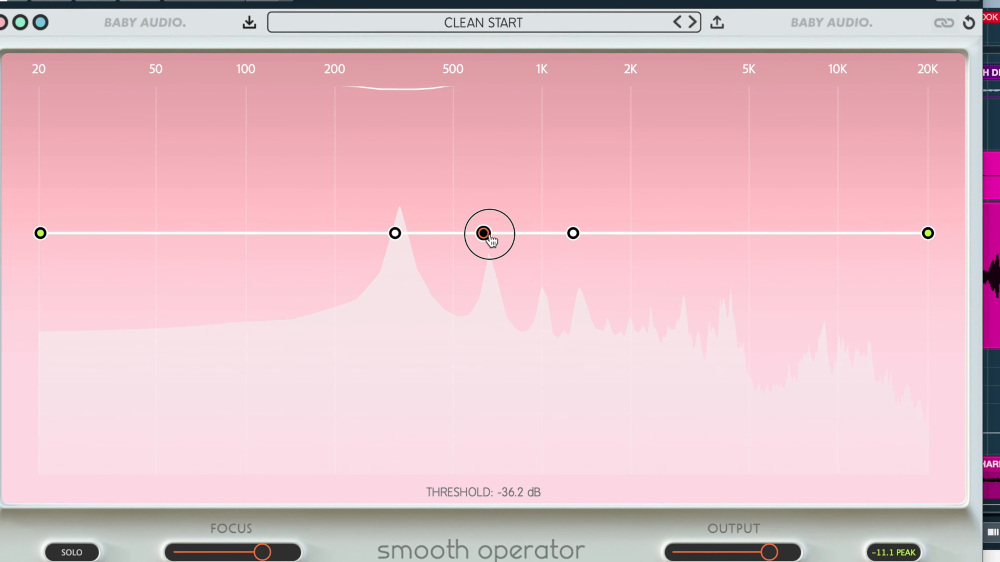
drag(490, 237, 489, 271)
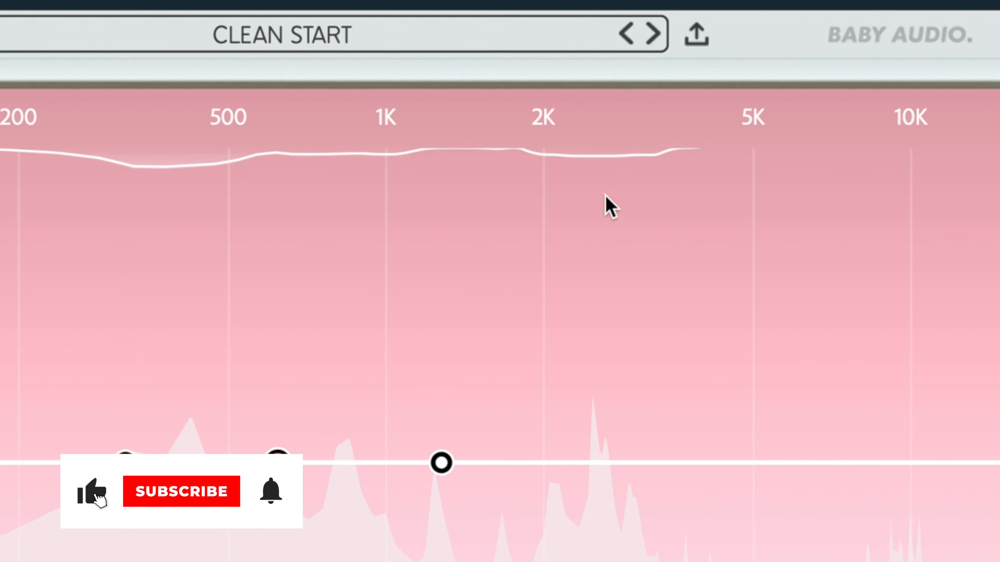
Step: Move the upper-mid node to about 2.5 kHz and pull it below the threshold line
drag(441, 463, 568, 497)
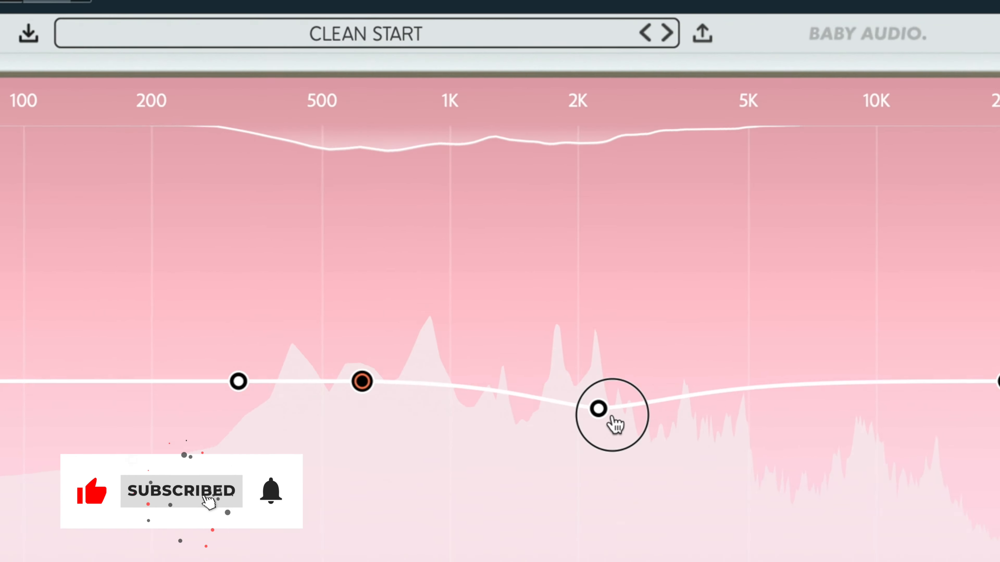
drag(616, 424, 621, 435)
drag(654, 311, 655, 312)
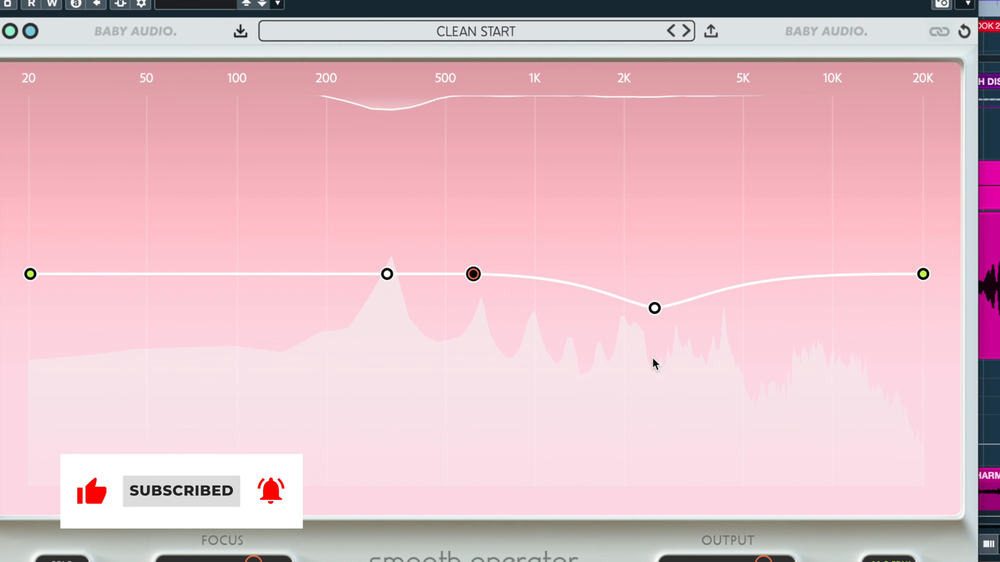
Step: Pull the low-mid node down slightly near 380 Hz and raise the focus, checking the processing in solo
drag(387, 274, 410, 286)
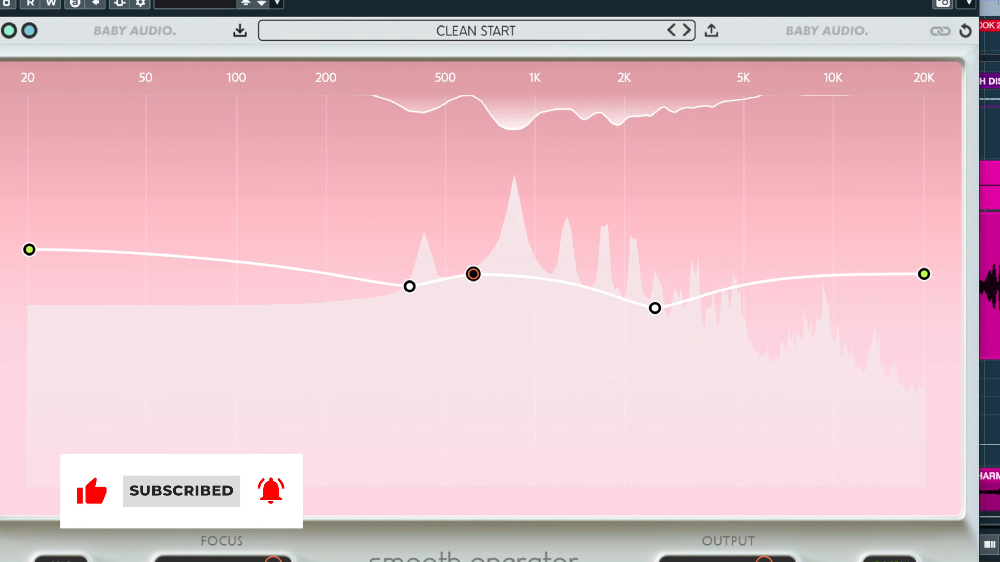
drag(273, 560, 270, 561)
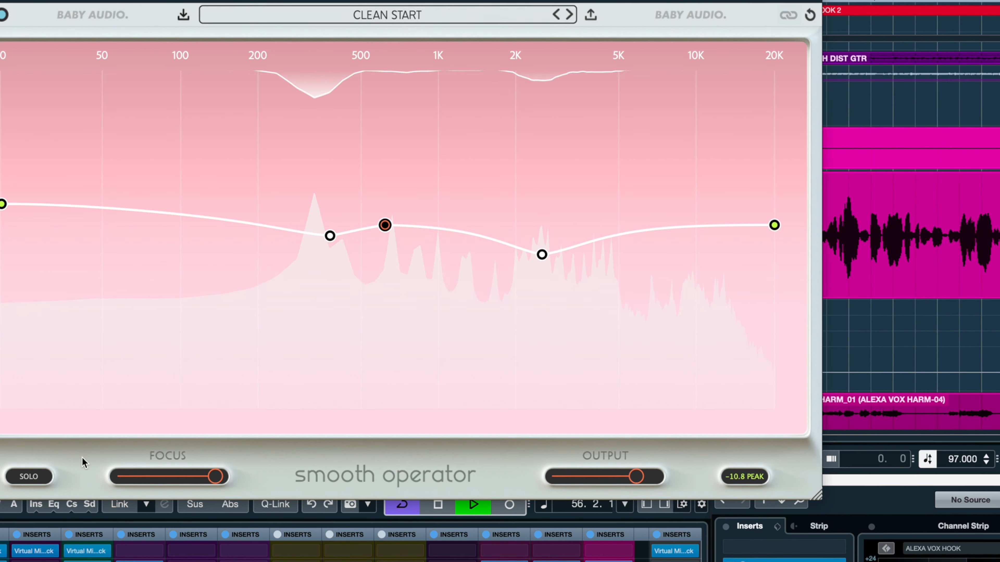
click(47, 477)
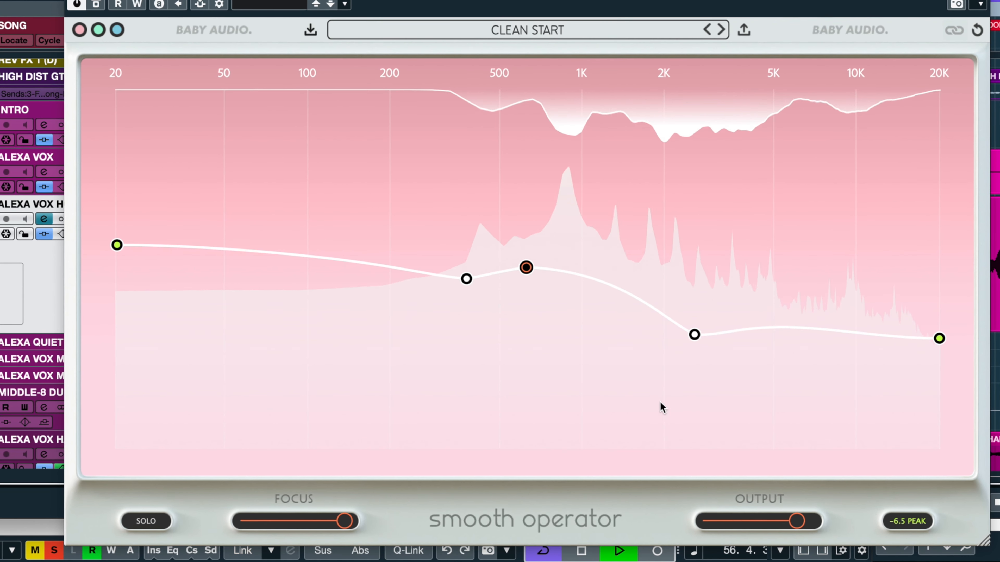
Step: Compare the vocal hook with Smooth Operator bypassed and active
click(235, 32)
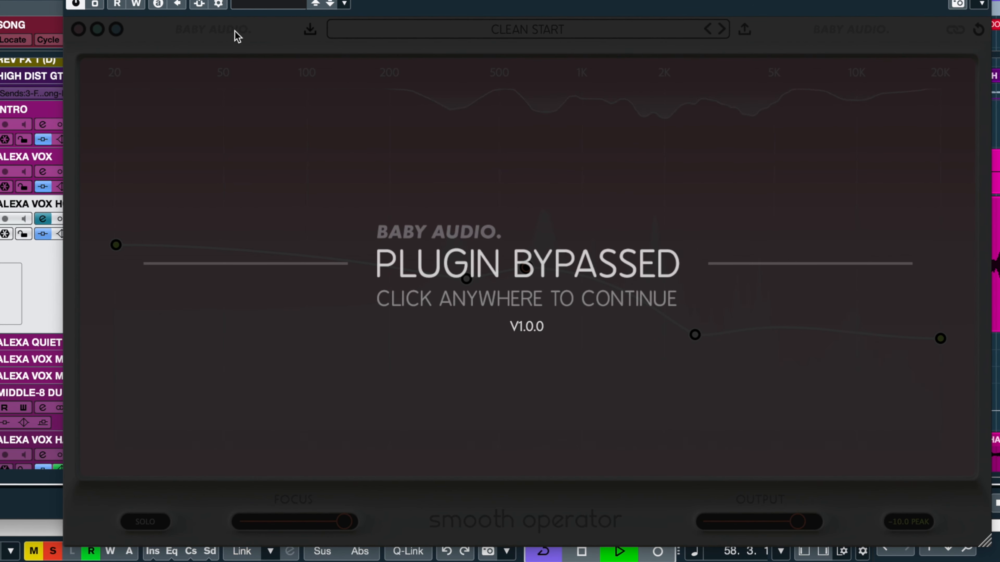
click(236, 35)
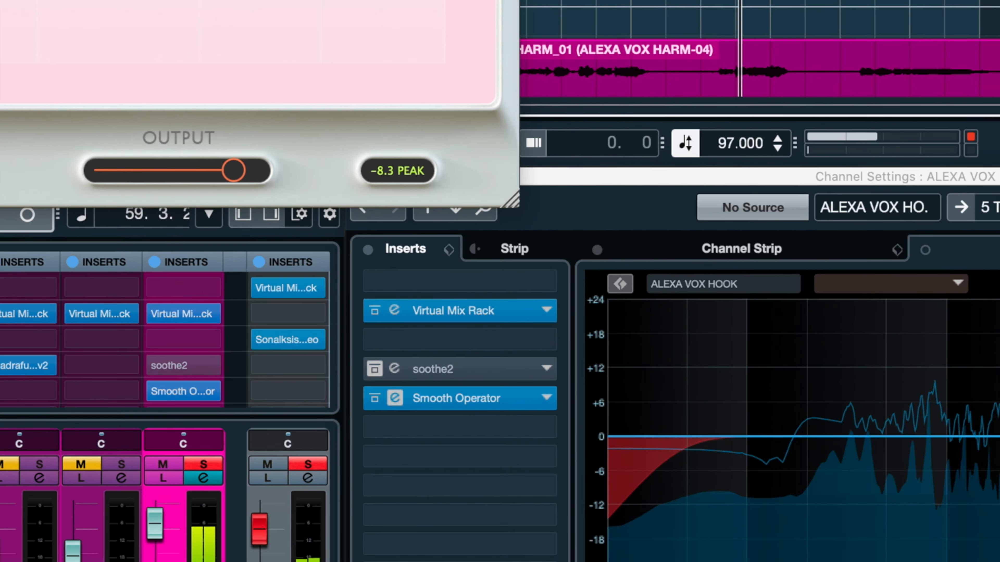
Step: Activate and open soothe2 on ALEXA VOX HOOK, and adjust its band near 8 kHz
alt+super+click(437, 376)
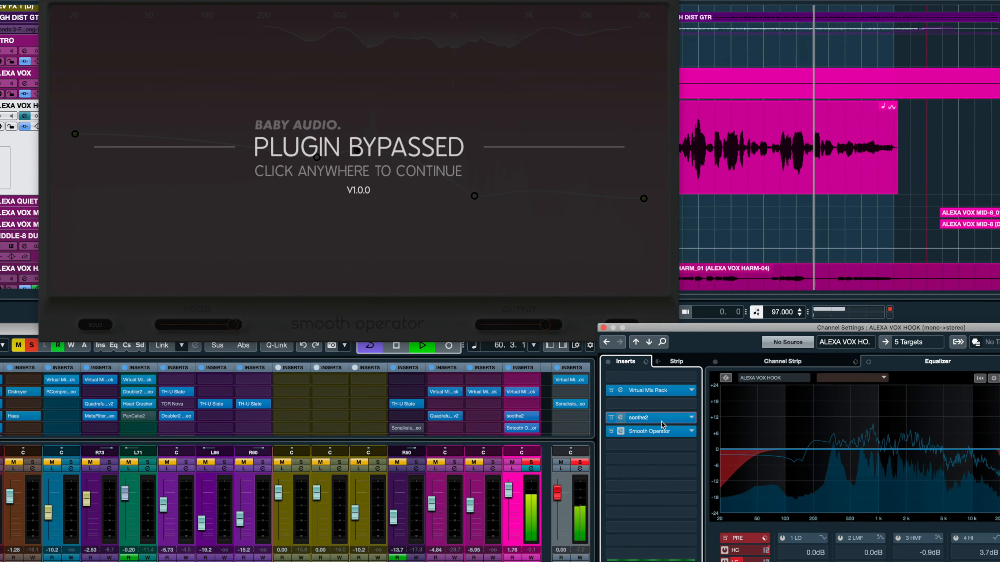
click(482, 377)
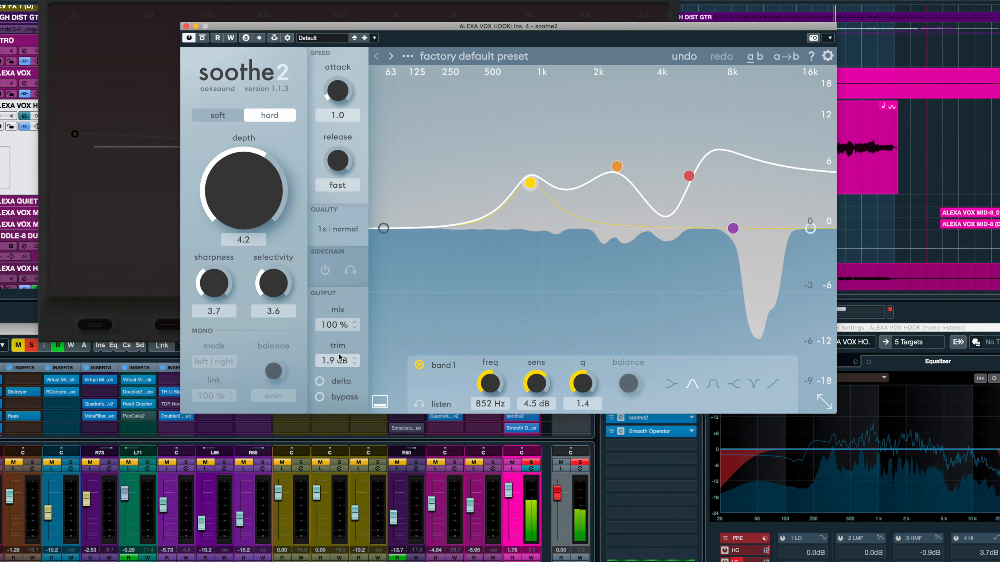
mouse_move(338, 356)
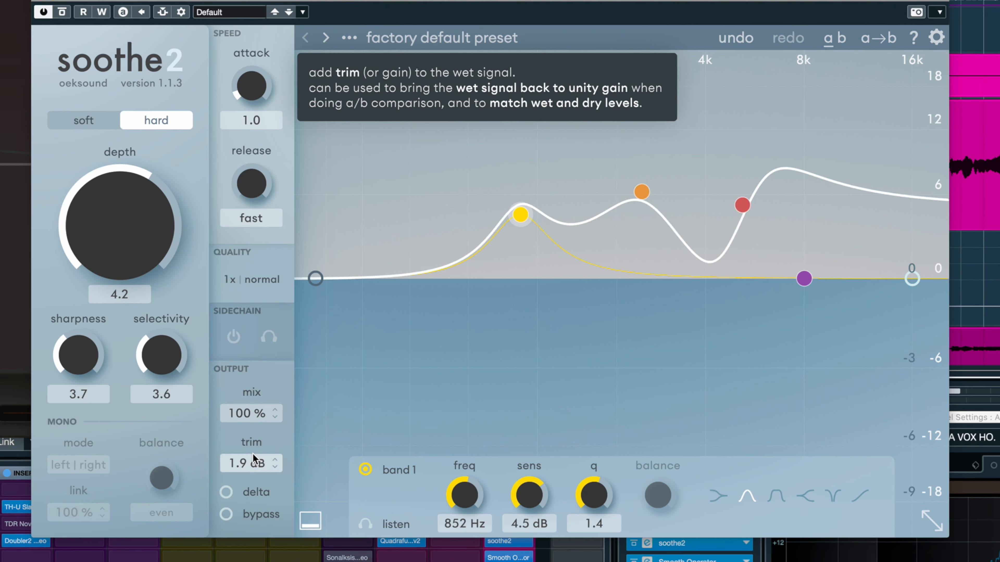
drag(803, 282, 835, 293)
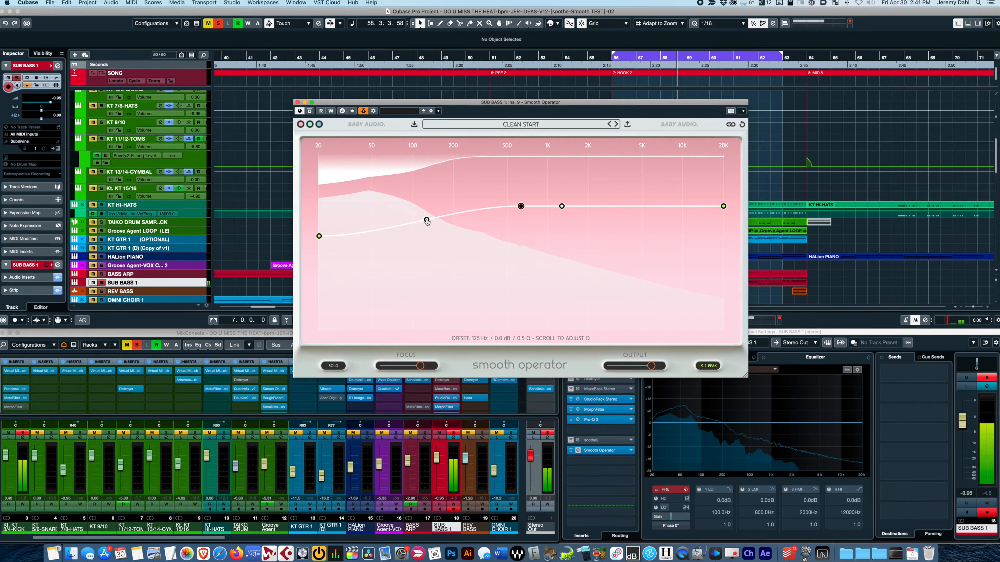
Step: Shift the sub bass's low-frequency node in Smooth Operator to about 110 Hz, fine-tuning its offset and Q
drag(423, 219, 419, 212)
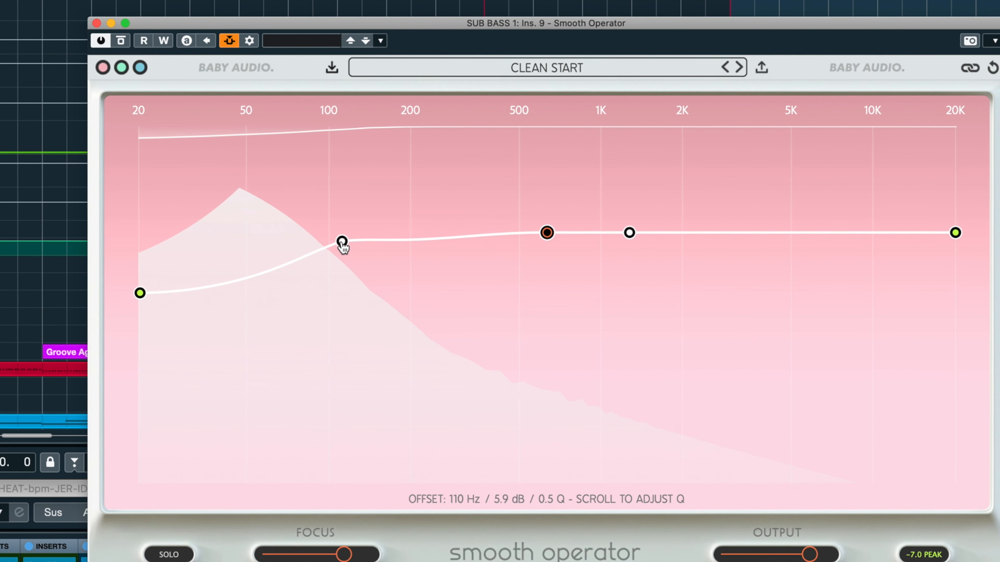
drag(341, 245, 348, 232)
scroll(341, 244, down, 2)
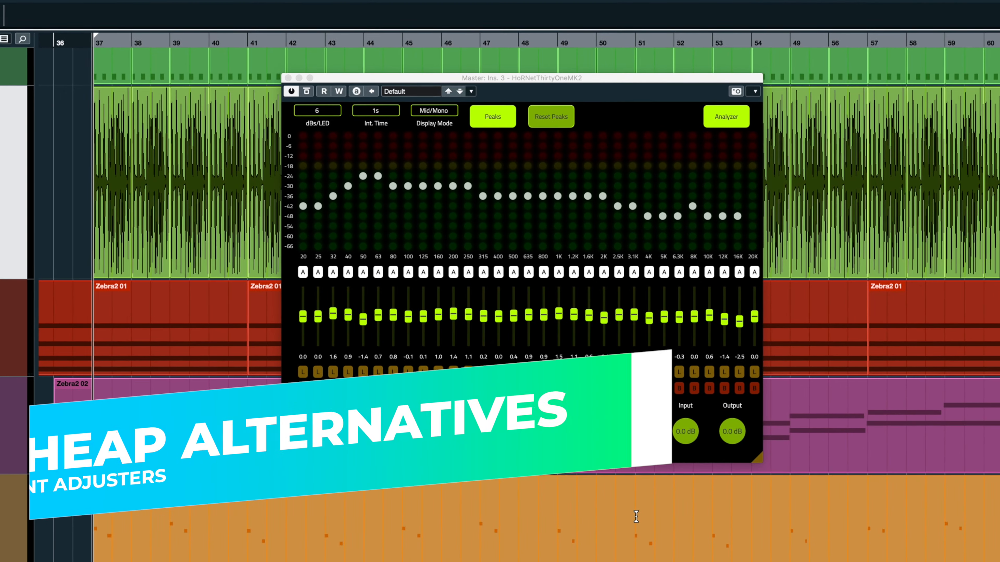
Step: Play the mix, set HoRNet ThirtyOne MK2's Auto EQ mode to Static, and open its algorithm choices
key(space)
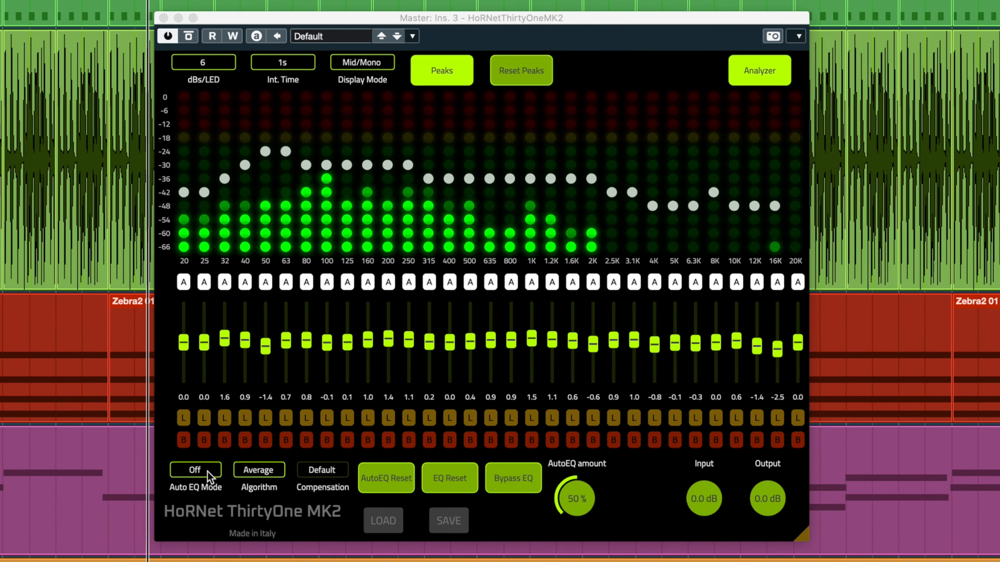
click(209, 472)
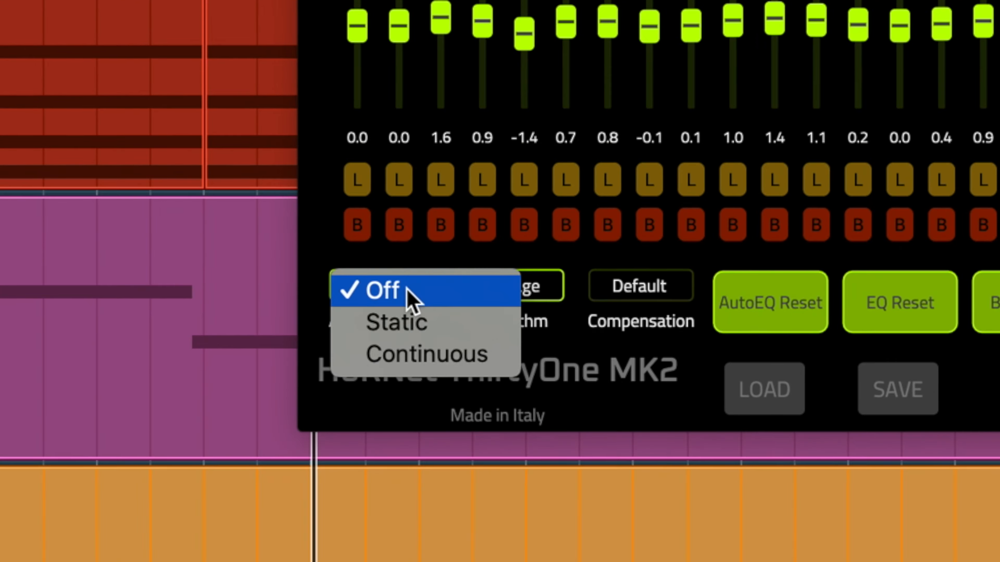
click(403, 329)
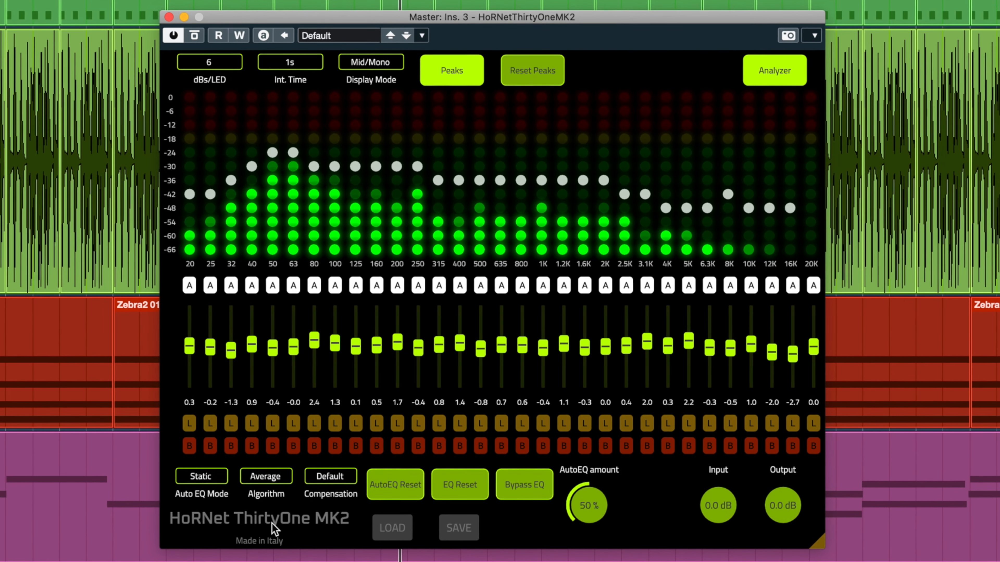
click(274, 477)
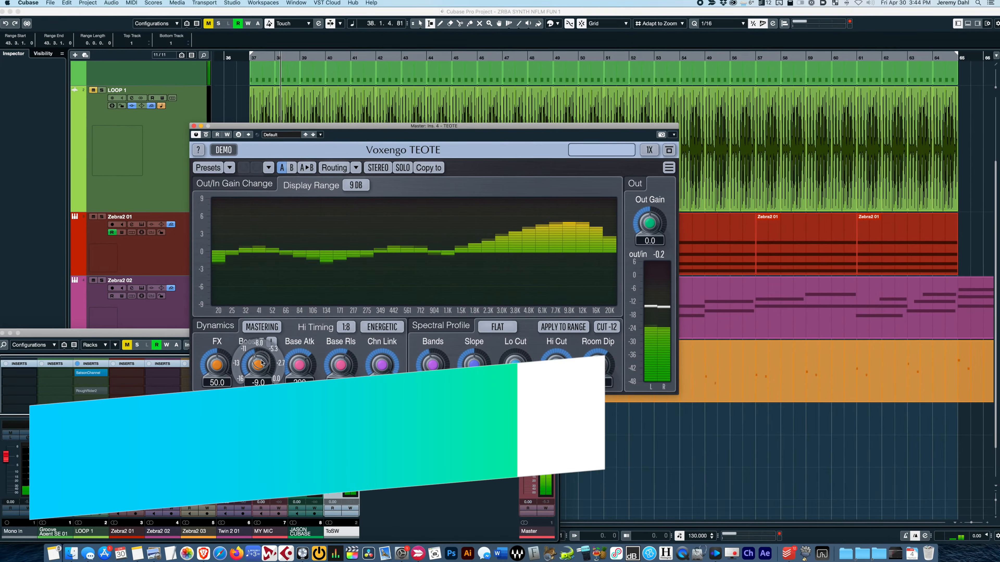
Step: Set TEOTE's boost threshold to -6.2 and its FX amount to 68.8 on the master channel
drag(261, 362, 261, 340)
mouse_move(217, 364)
mouse_down()
mouse_move(218, 340)
mouse_move(211, 366)
mouse_up()
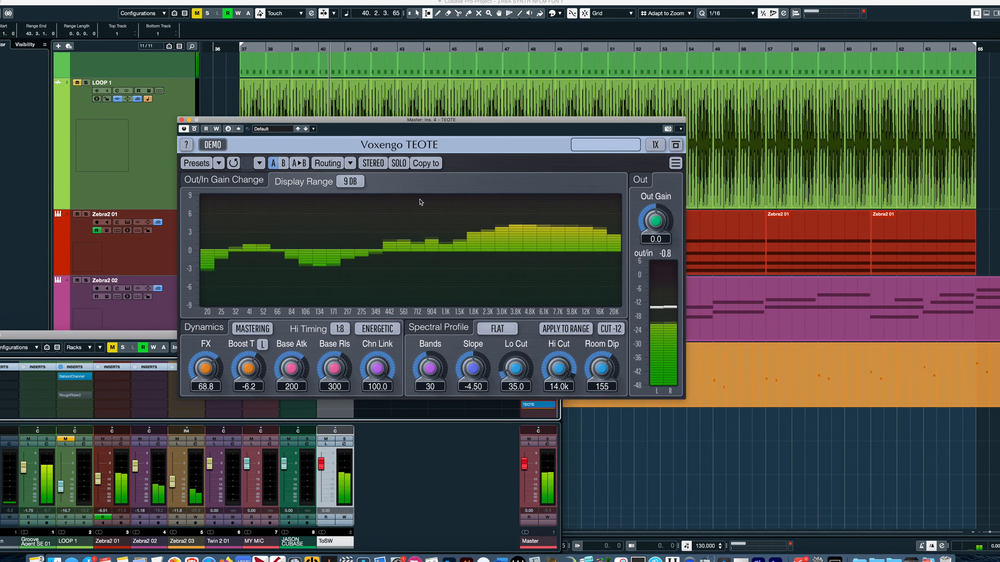
Step: Try other display ranges for TEOTE's gain change graph, including 3 dB, and return it to 9 dB
click(350, 181)
click(354, 256)
click(347, 179)
click(347, 196)
click(347, 179)
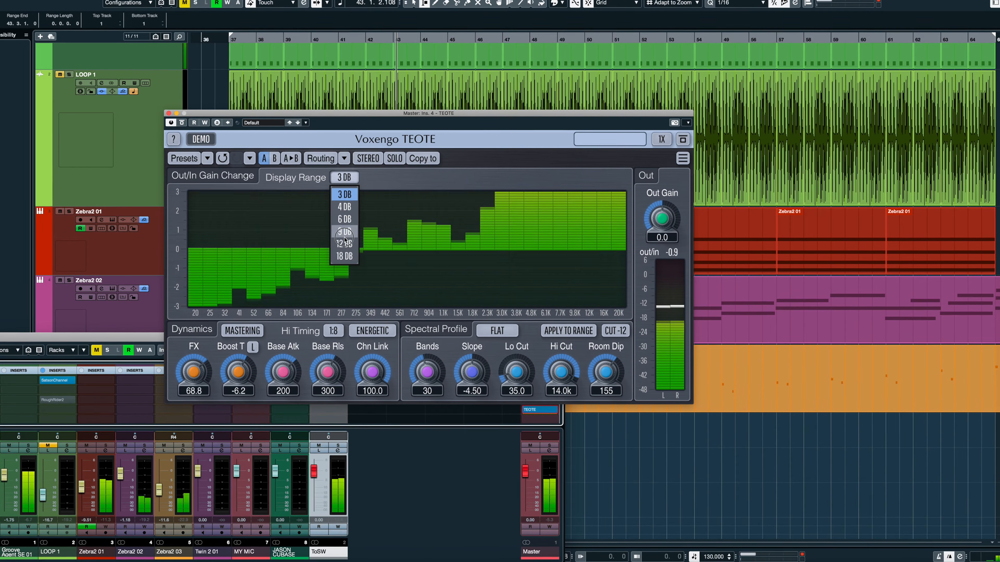
click(345, 235)
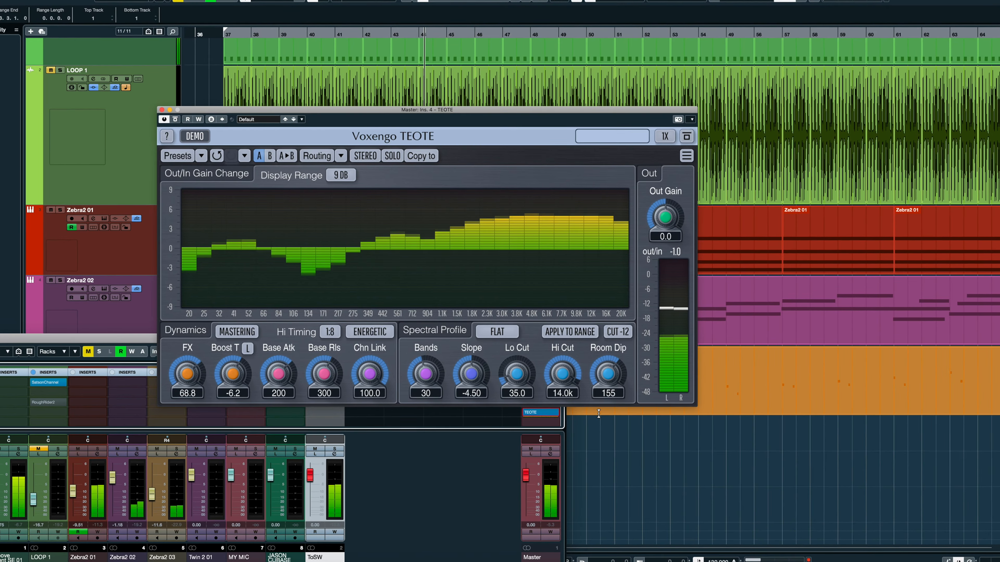